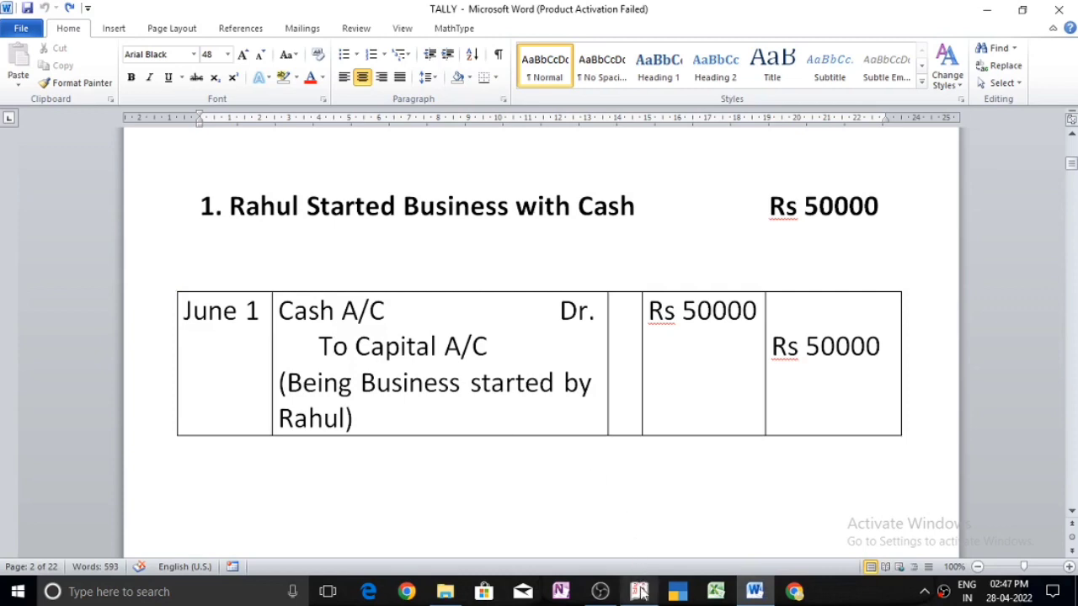
# Step: Switch to Tally.ERP 9 and create a ledger named Capital A/c under Capital Account for the Receipt voucher's credit line
pyautogui.click(640, 593)
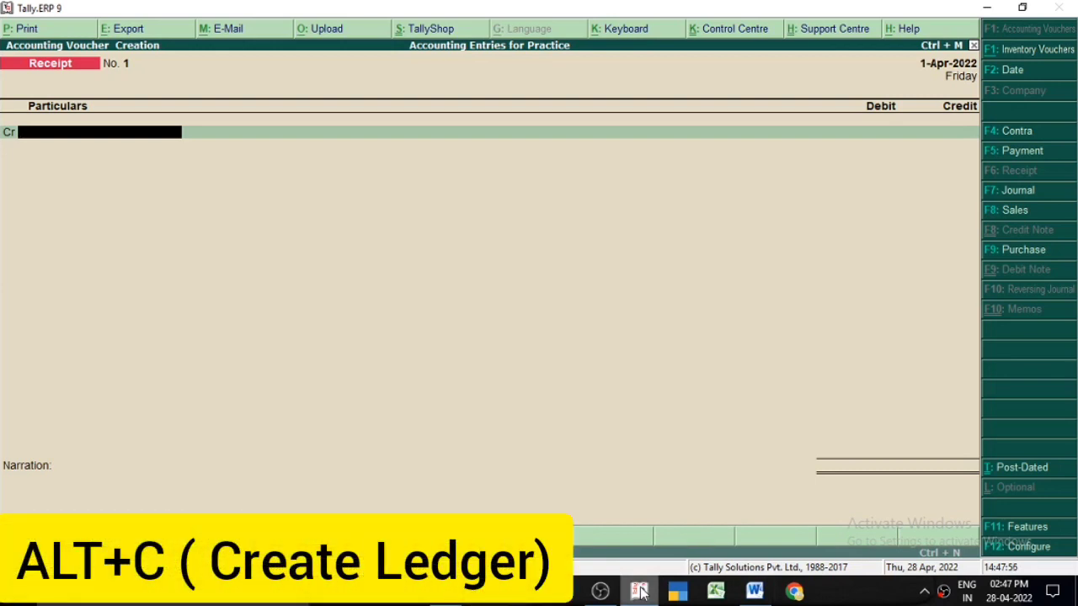
pyautogui.hotkey('alt', 'c')
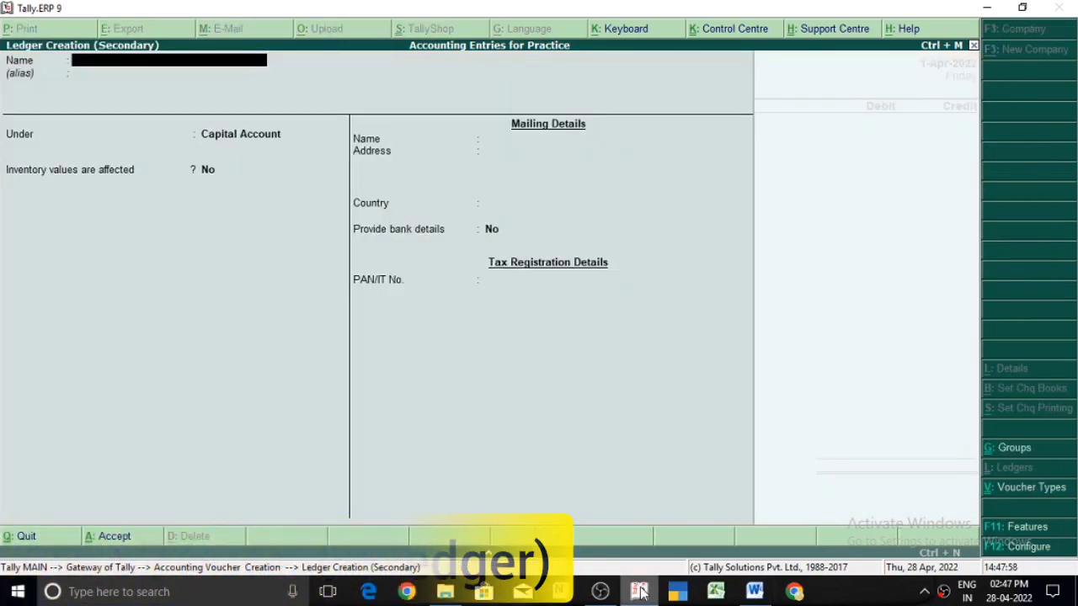
pyautogui.write('Ca')
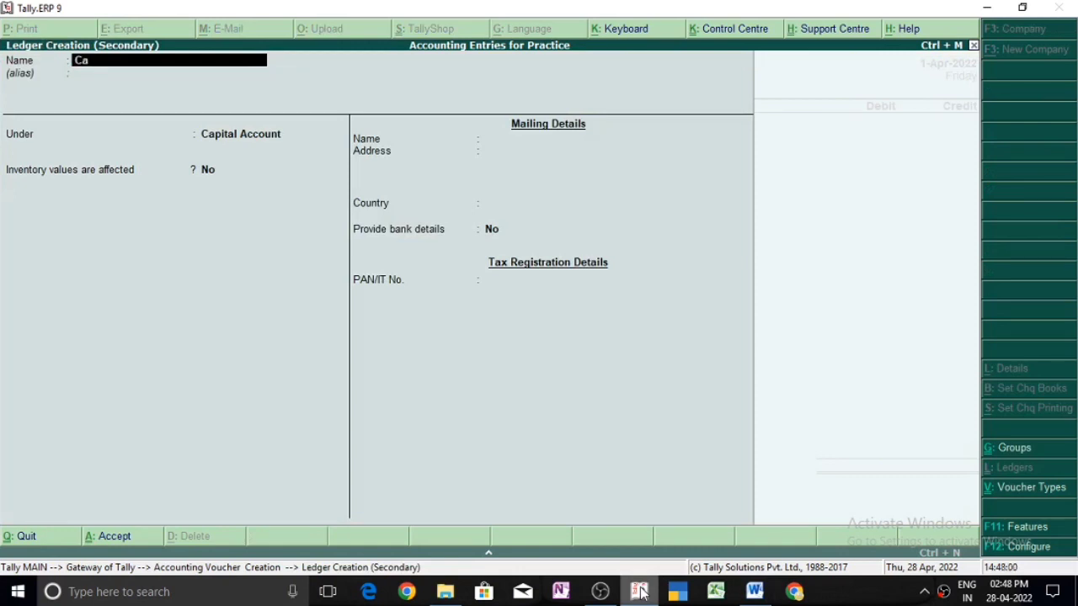
pyautogui.write('pital a/c')
pyautogui.press('Return')
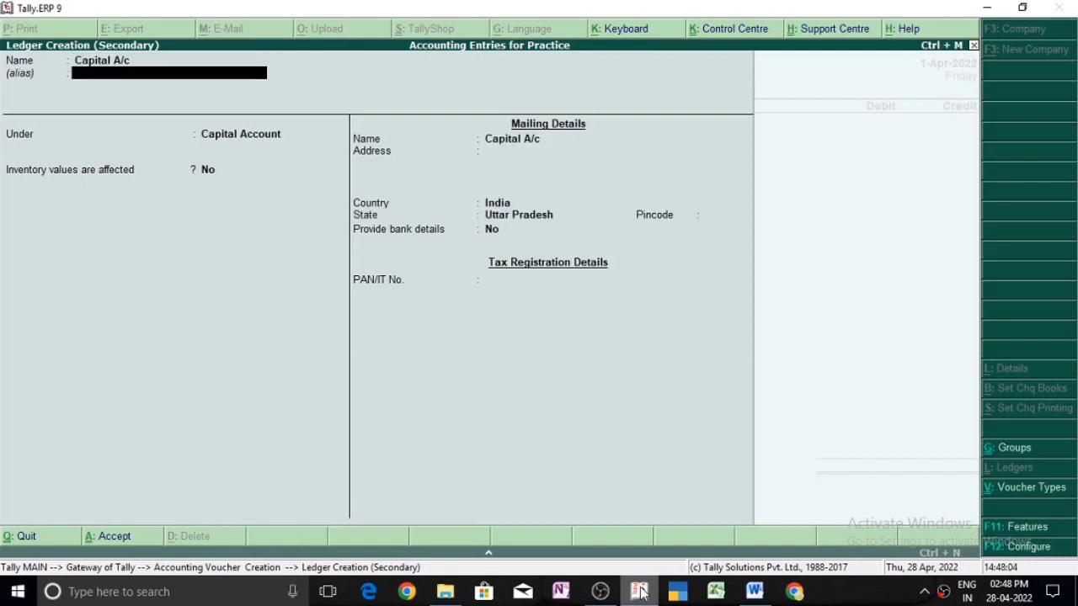
pyautogui.press('Return')
pyautogui.press('Return')
pyautogui.press('Return')
pyautogui.press('Return')
pyautogui.press('Return')
pyautogui.press('Return')
pyautogui.press('Return')
pyautogui.press('Return')
pyautogui.press('Return')
pyautogui.press('Return')
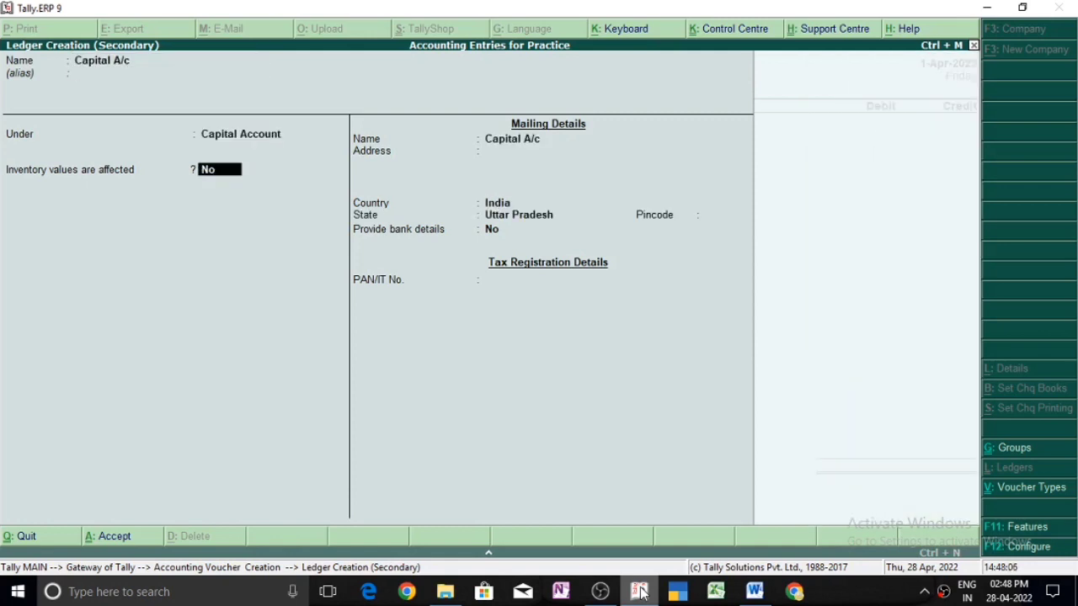
pyautogui.press('Return')
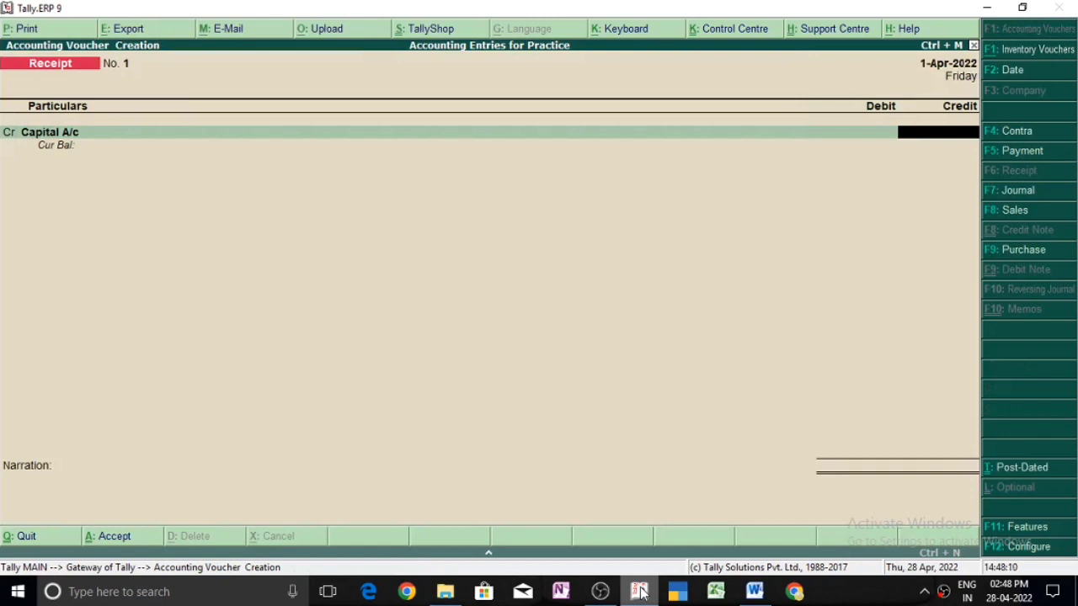
# Step: Credit Capital A/c with 50000 and debit Cash with the same amount in the Receipt voucher
pyautogui.write('50000')
pyautogui.press('Return')
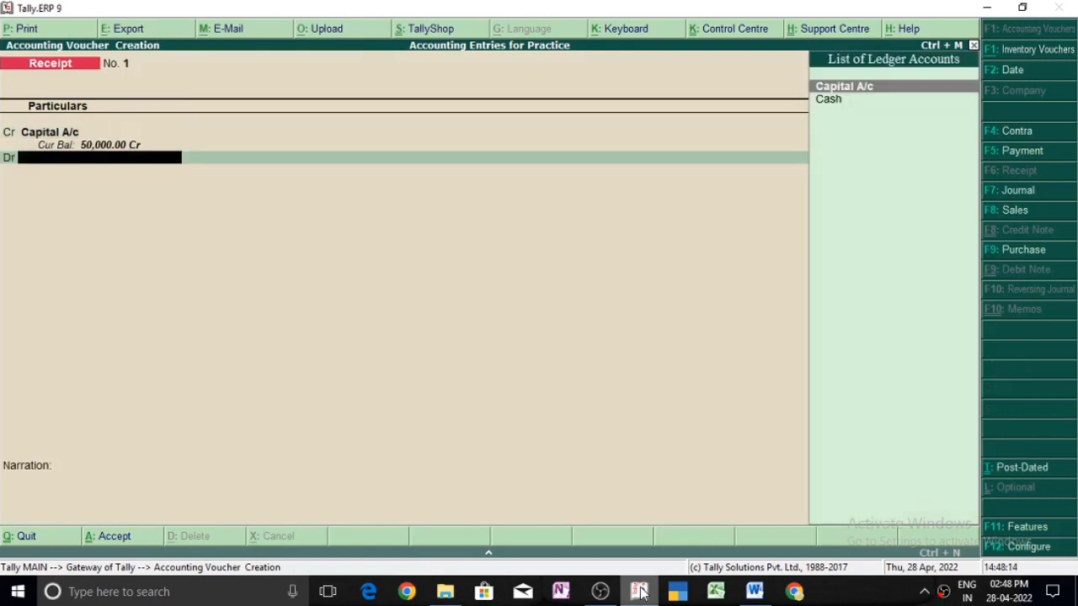
pyautogui.press('Down')
pyautogui.press('Return')
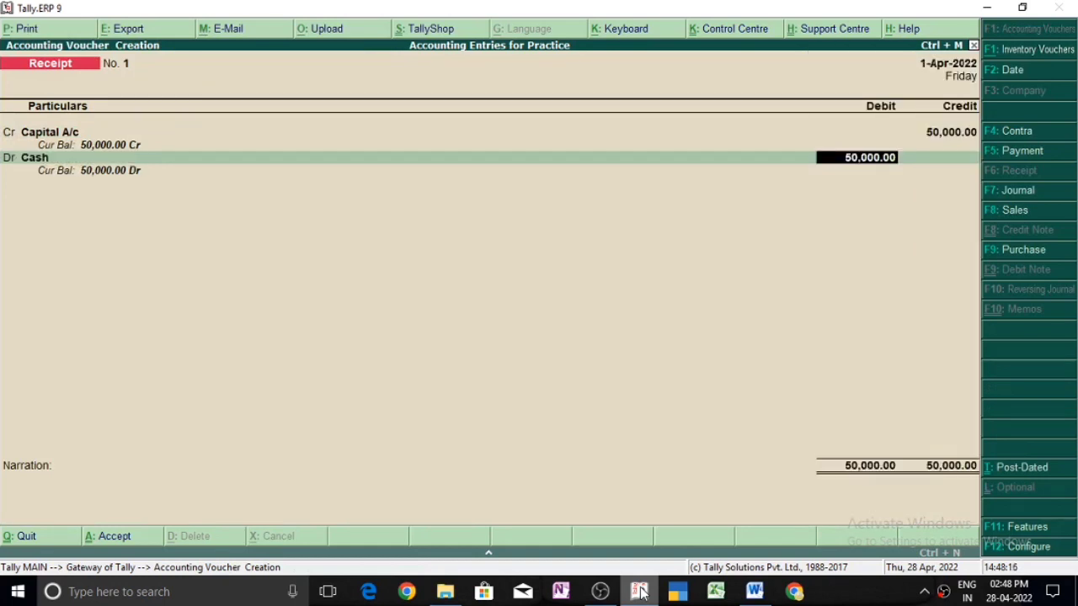
pyautogui.press('Return')
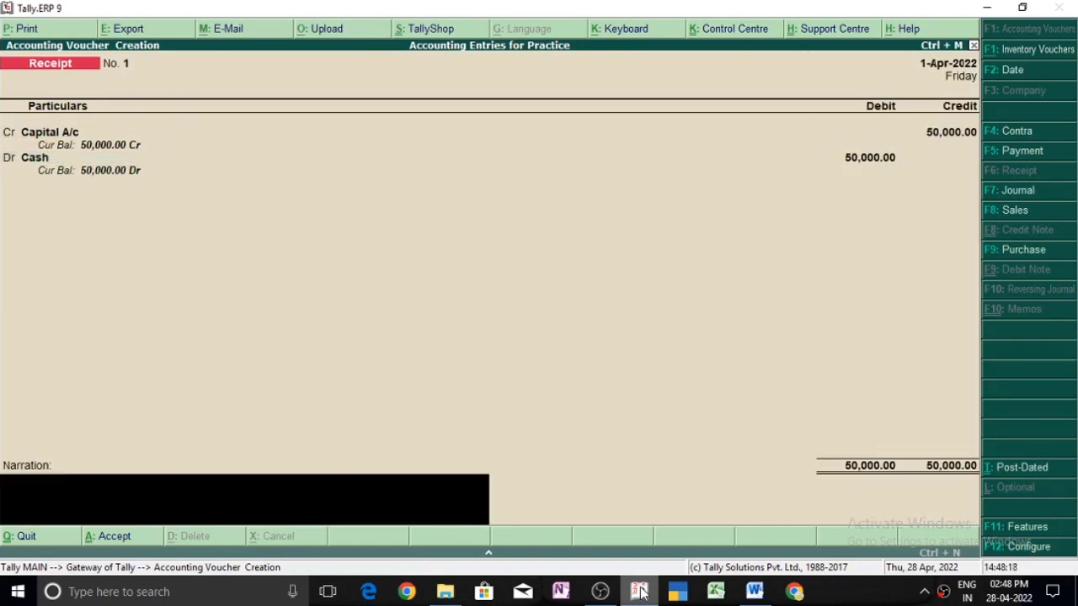
# Step: Enter a narration beginning "Being Business started by" followed by the owner's name, and save the Receipt voucher
pyautogui.write('Being Business')
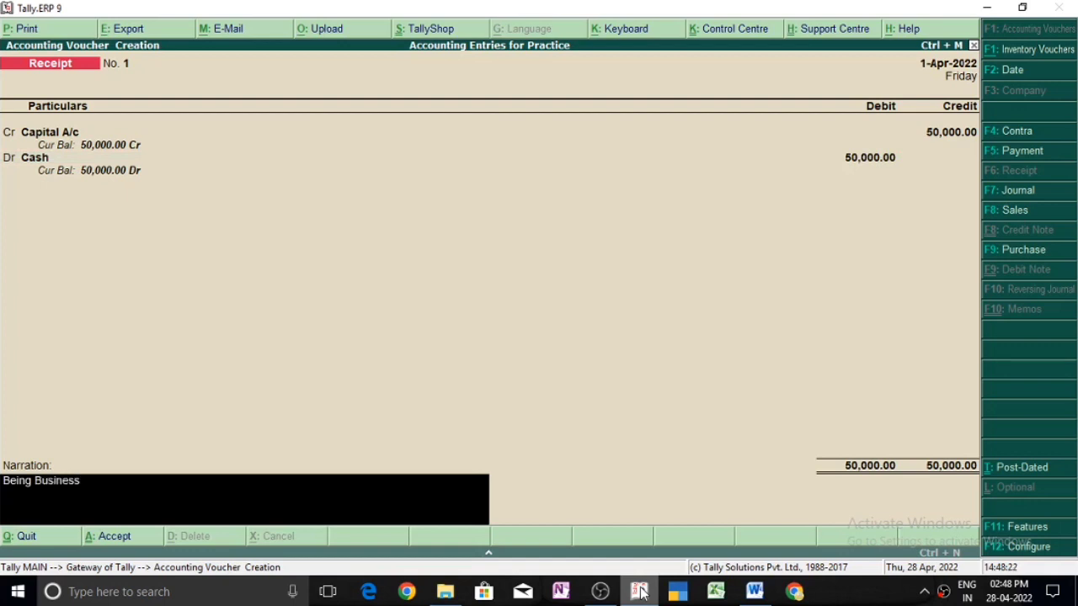
pyautogui.write(' started by Rahul')
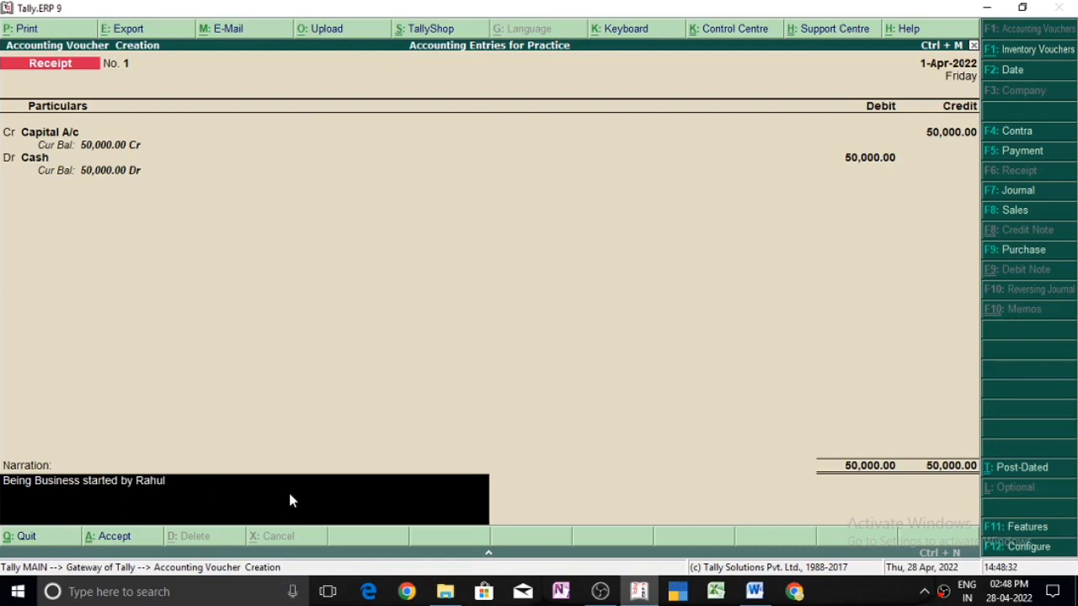
pyautogui.press('Return')
pyautogui.press('Return')
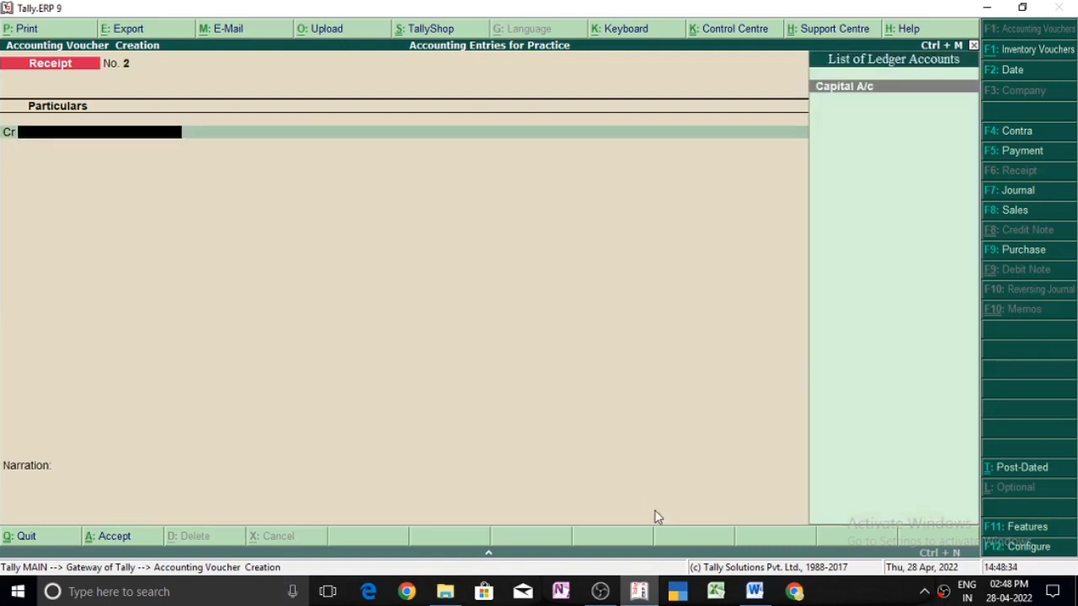
# Step: Switch to Microsoft Word and review the second practice entry, Purchased Goods for Cash
pyautogui.click(756, 592)
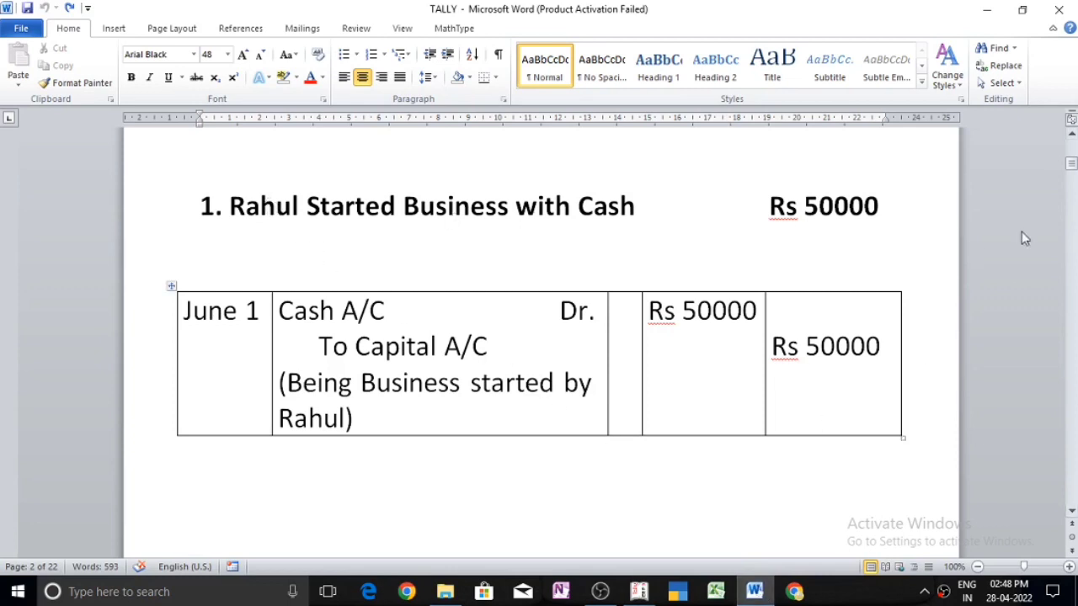
pyautogui.click(1072, 167)
pyautogui.moveTo(1072, 167); pyautogui.dragTo(1073, 181)
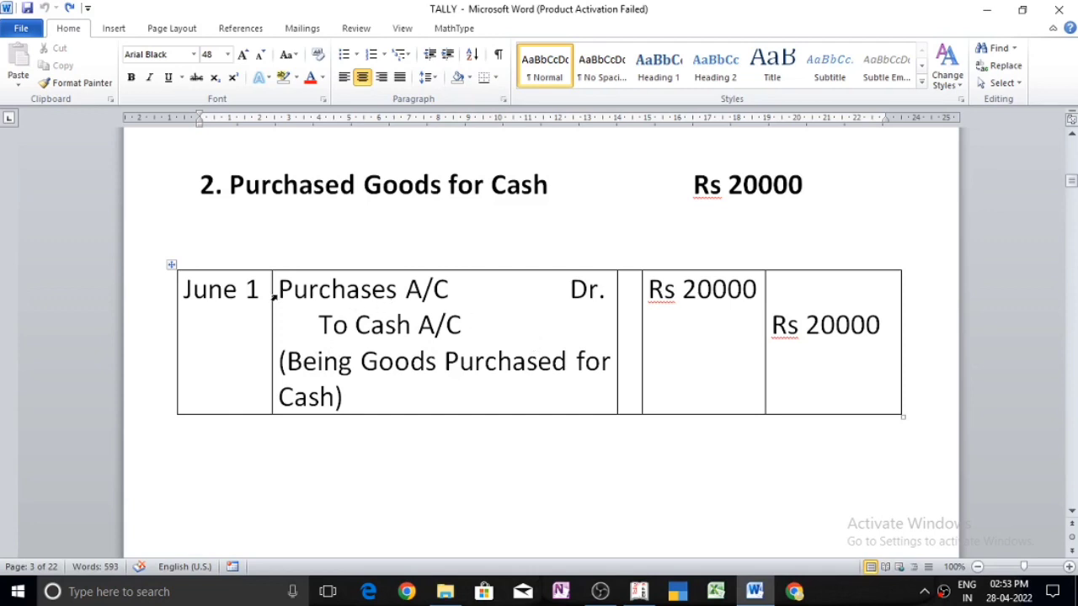
pyautogui.click(472, 290)
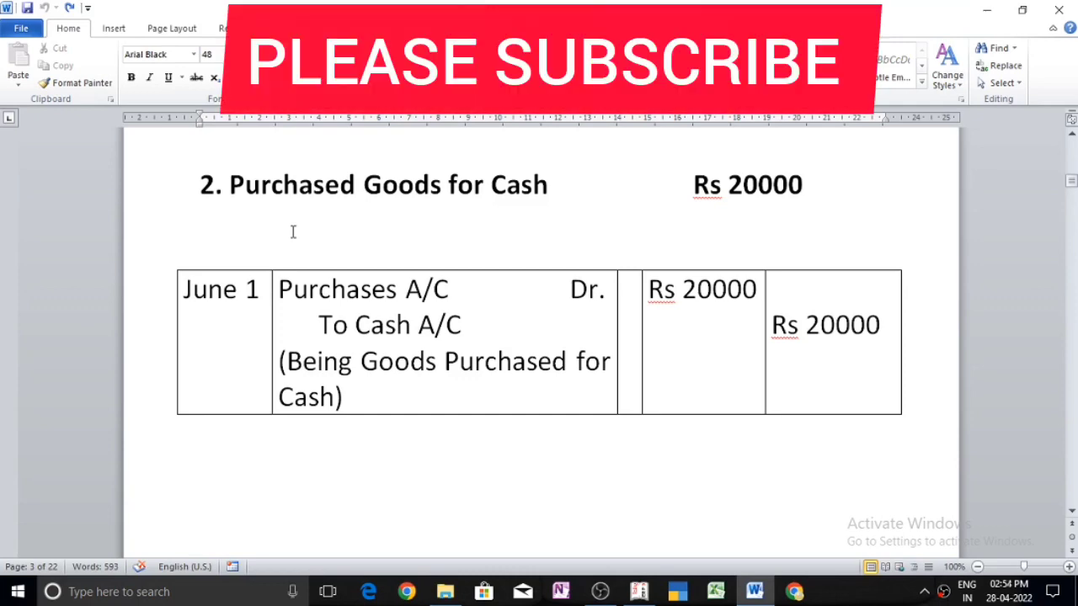
# Step: Switch to Tally.ERP 9, open a Purchase voucher and change it from invoice mode to voucher mode, checking the entry in Word
pyautogui.click(642, 592)
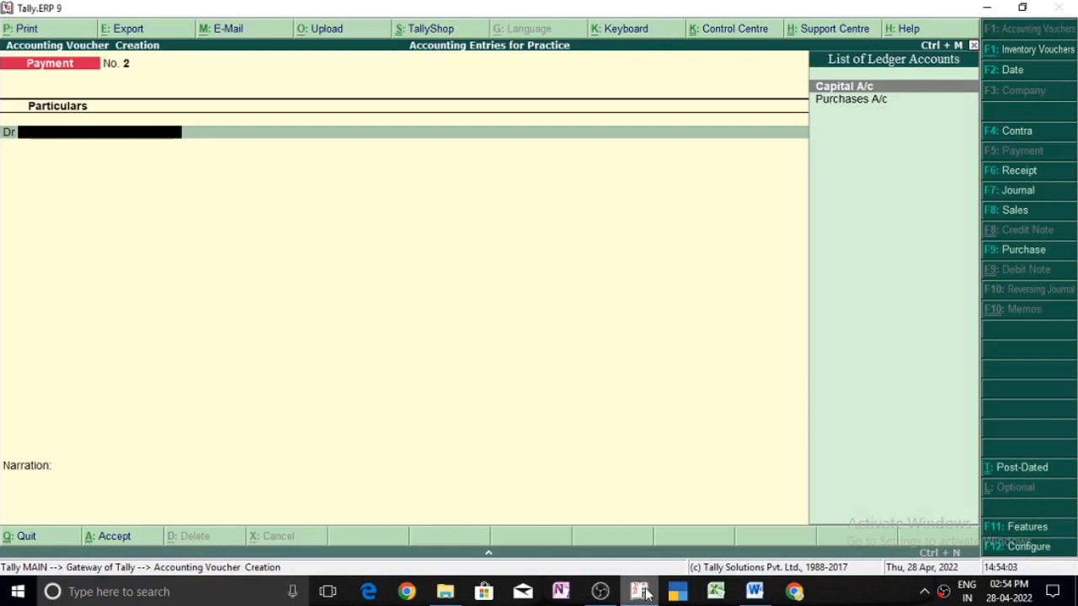
pyautogui.press('F9')
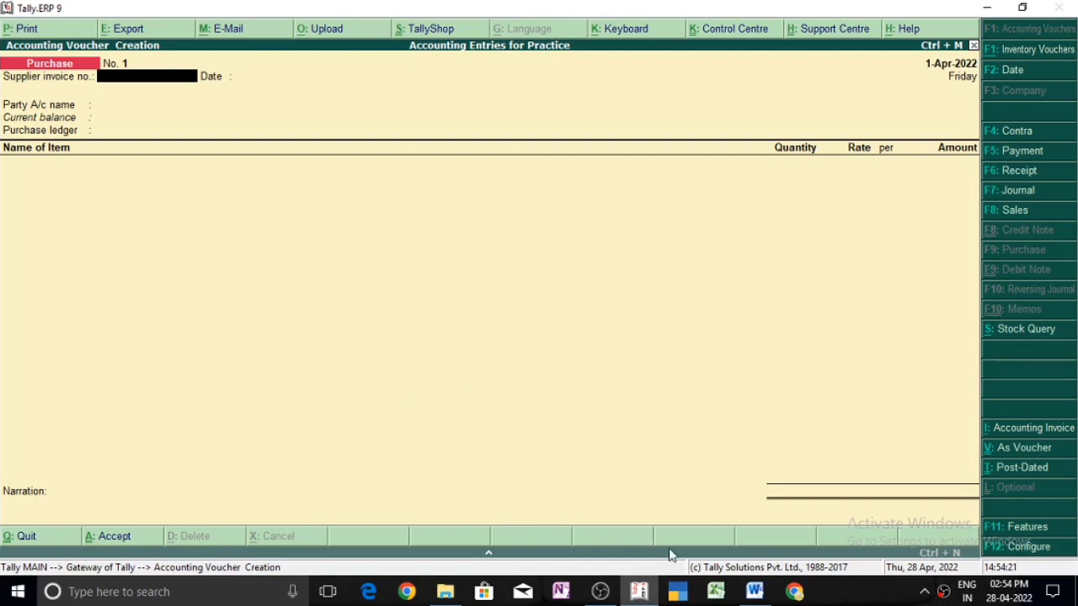
pyautogui.click(755, 592)
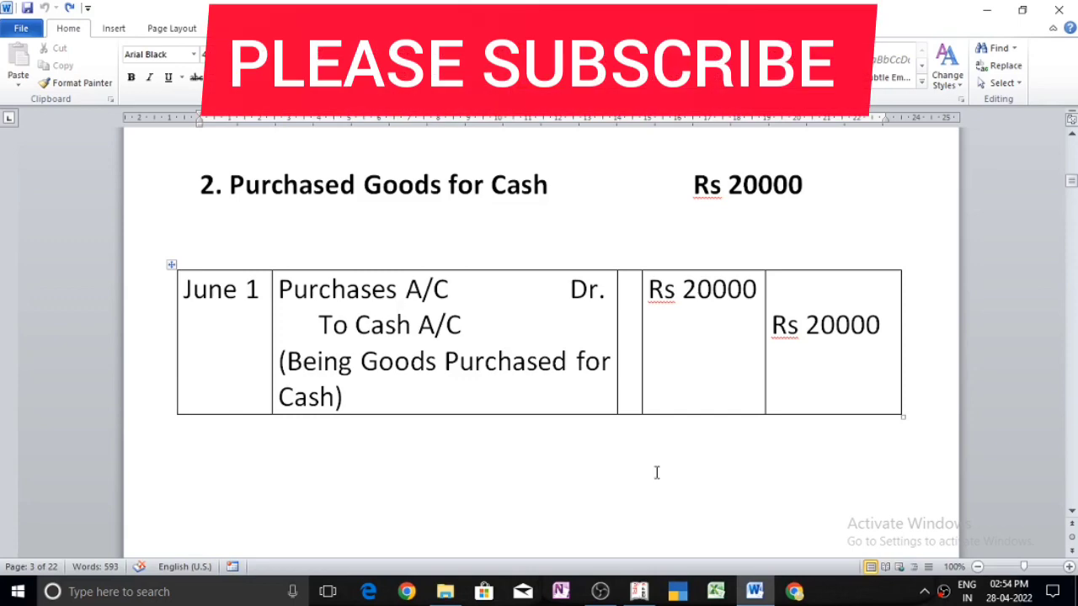
pyautogui.click(640, 592)
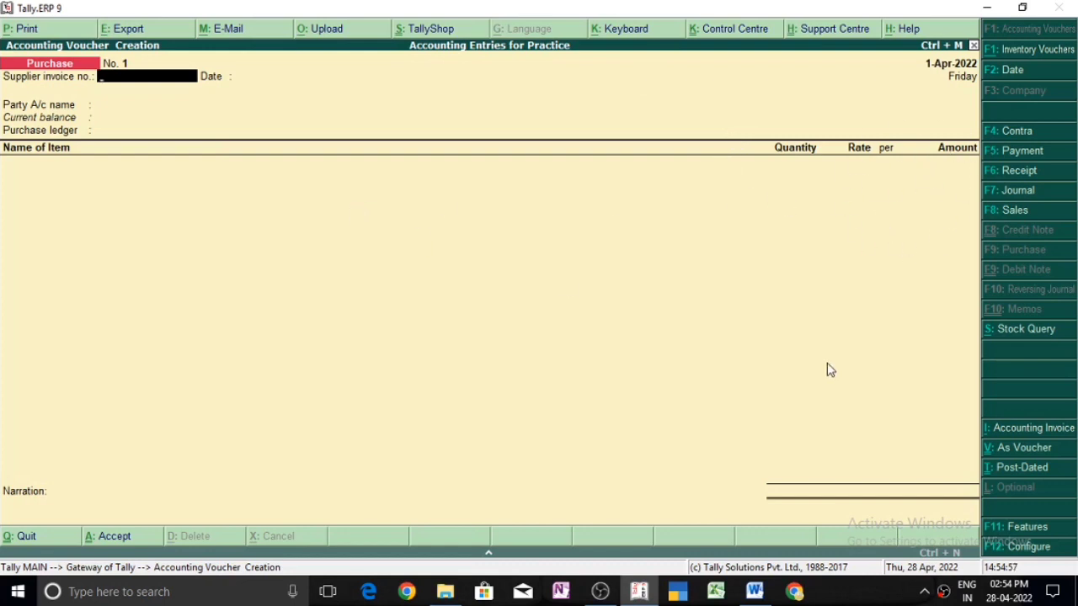
pyautogui.click(755, 592)
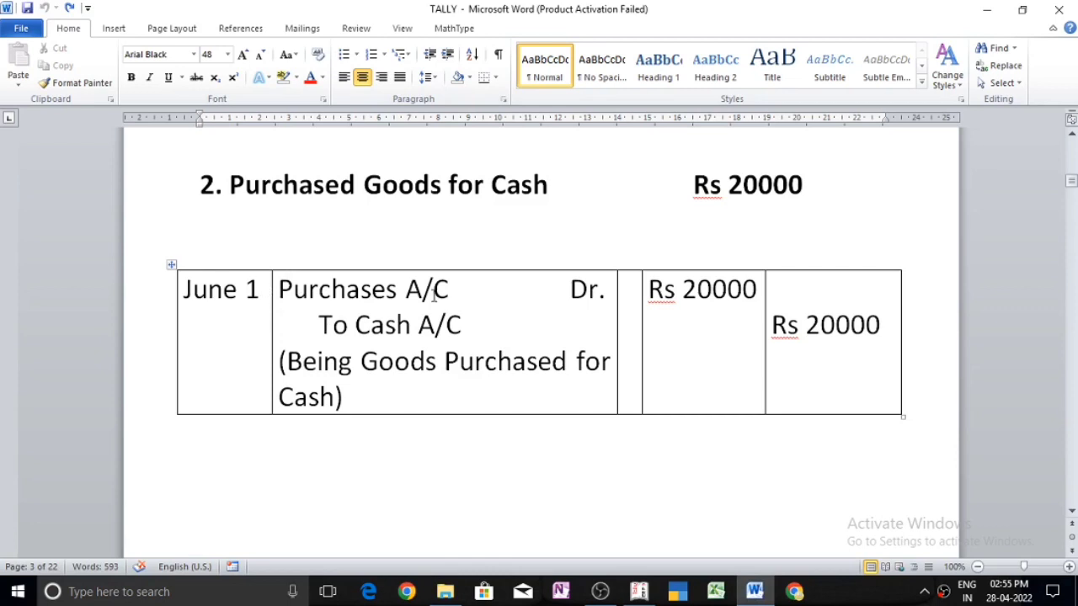
pyautogui.click(752, 594)
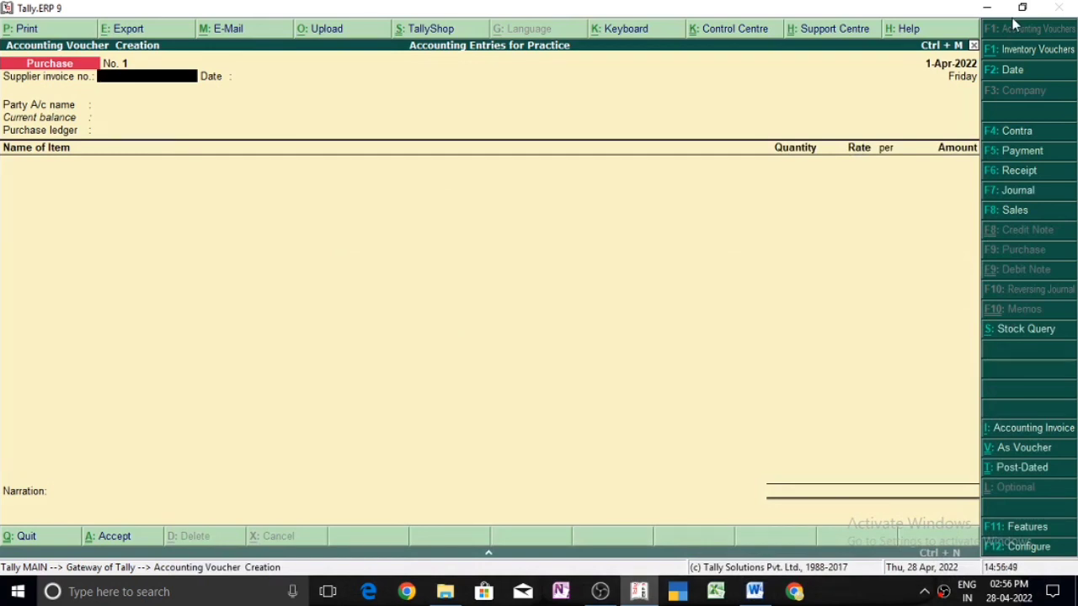
pyautogui.hotkey('ctrl', 'v')
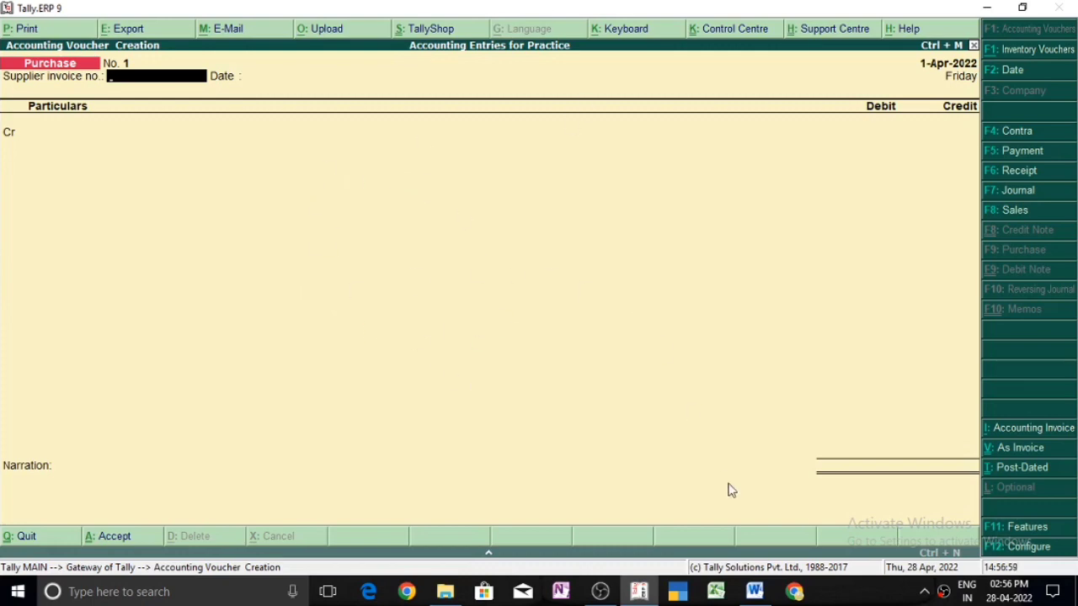
# Step: Check the cash purchase entry in Word, and set the Purchase voucher's supplier invoice number to 3232, keeping the date 1-Apr-2022
pyautogui.click(754, 592)
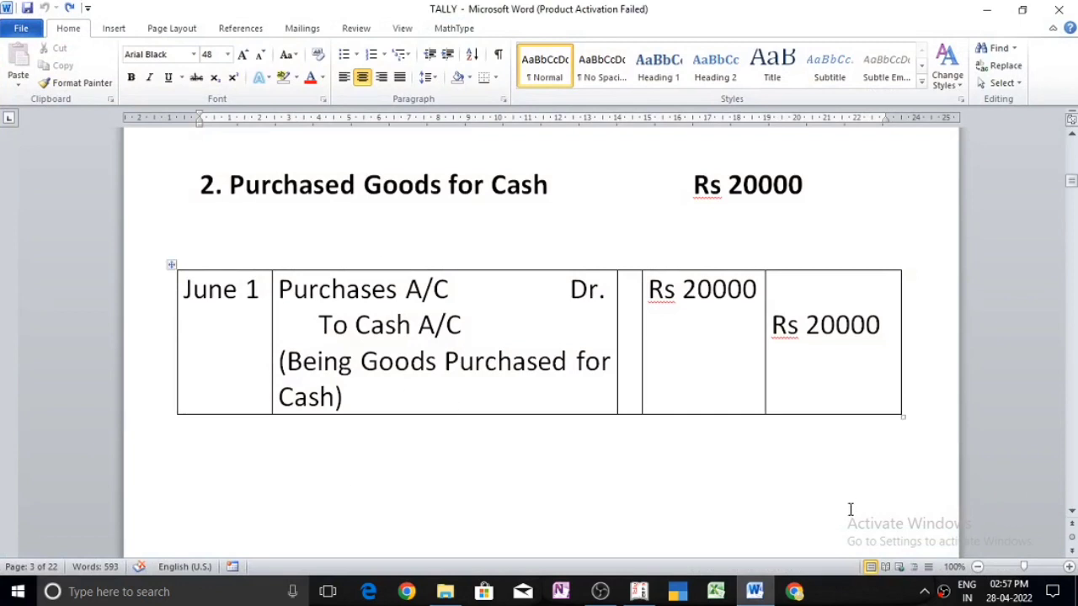
pyautogui.click(640, 592)
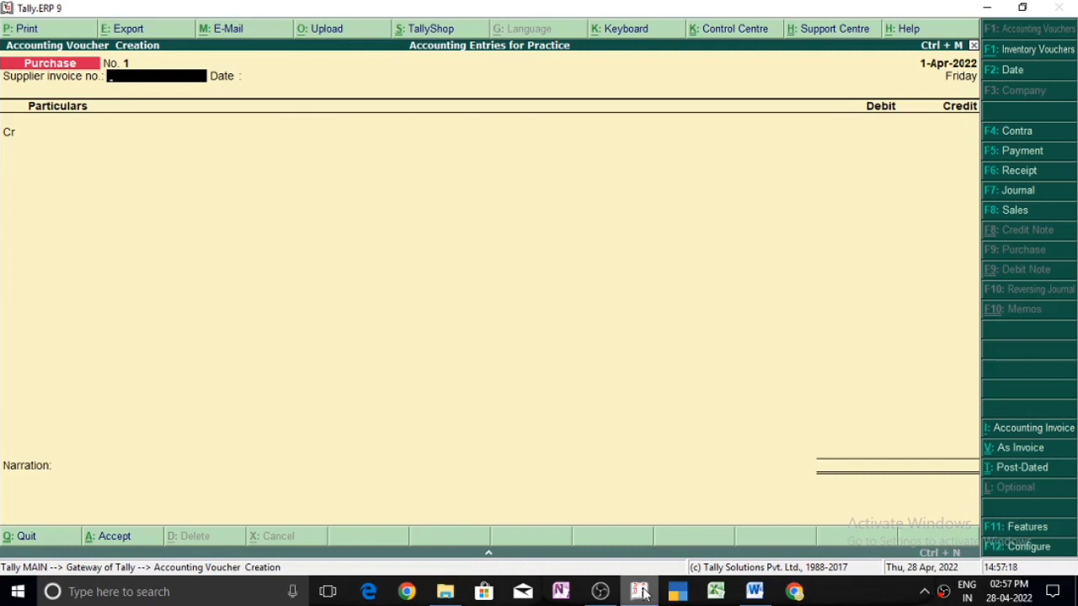
pyautogui.write('3232')
pyautogui.press('Return')
# Step: Credit Cash with 20000 in the Purchase voucher, accepting the default supplier details
pyautogui.press('Return')
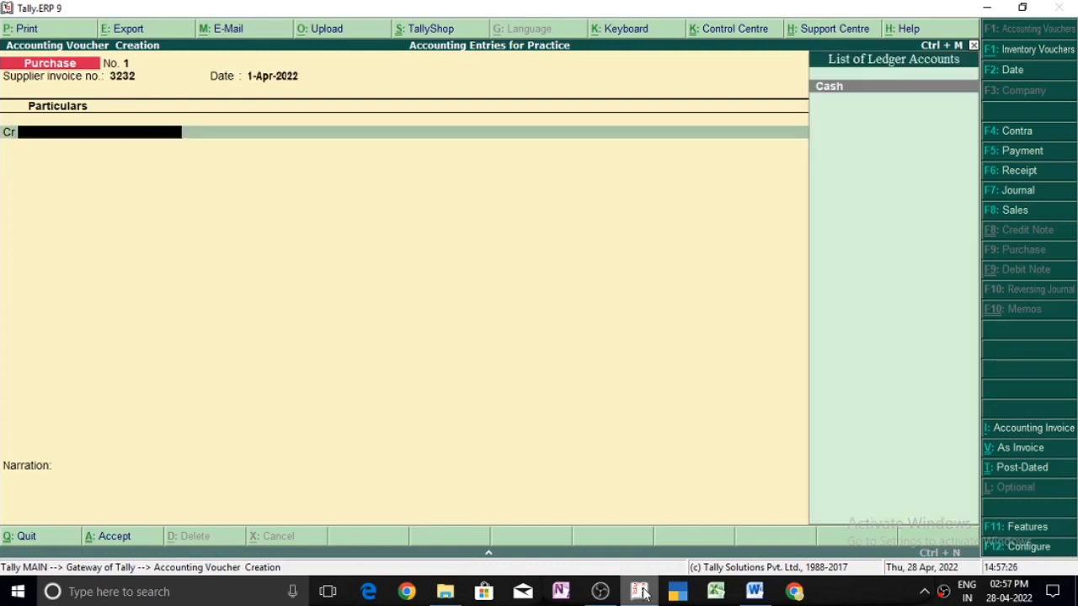
pyautogui.press('Return')
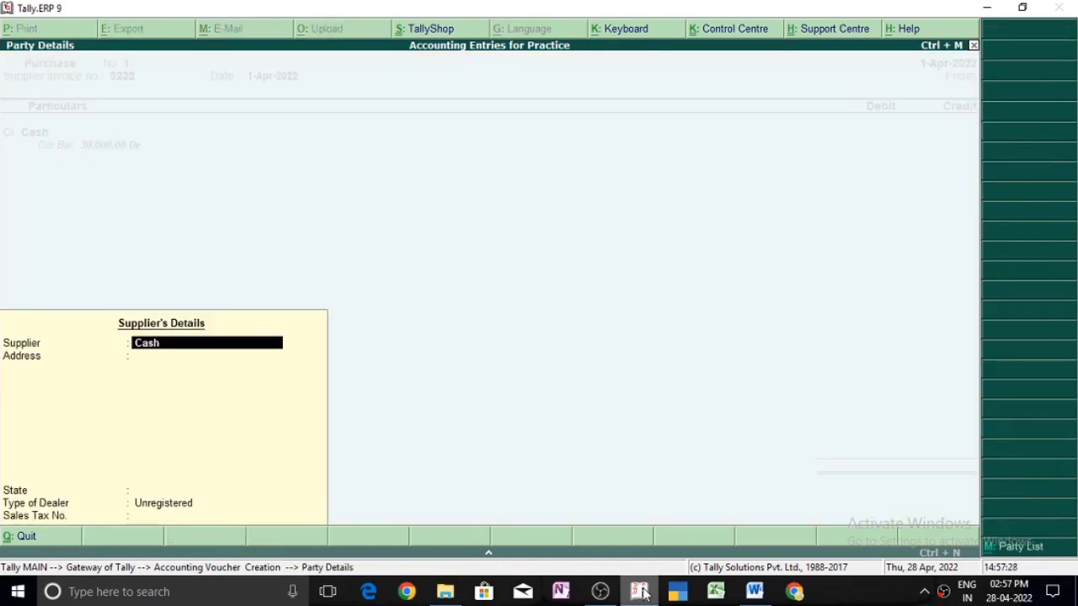
pyautogui.press('Return')
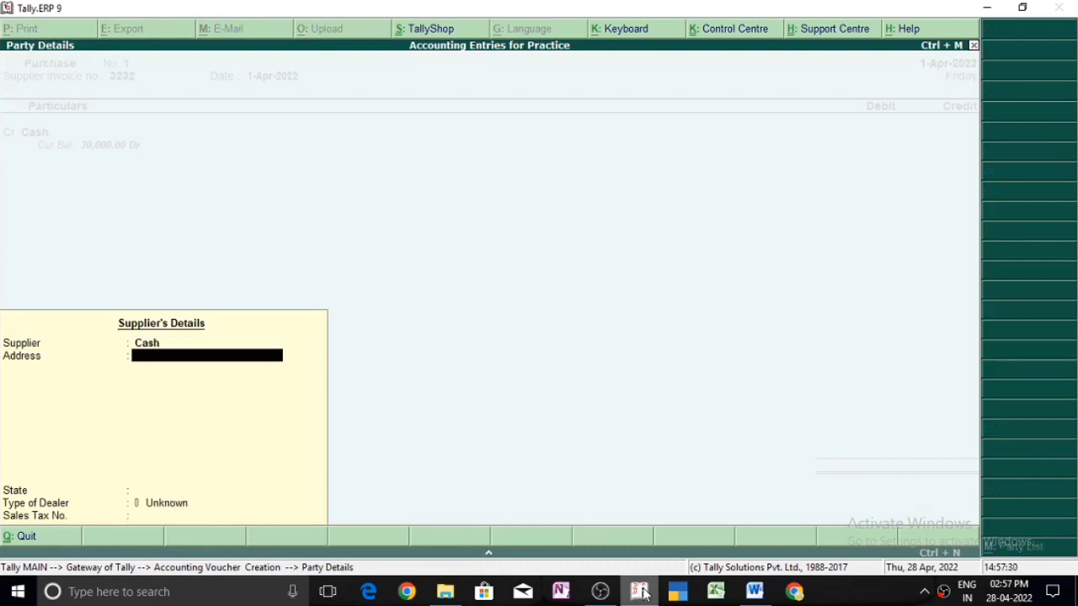
pyautogui.hotkey('ctrl', 'a')
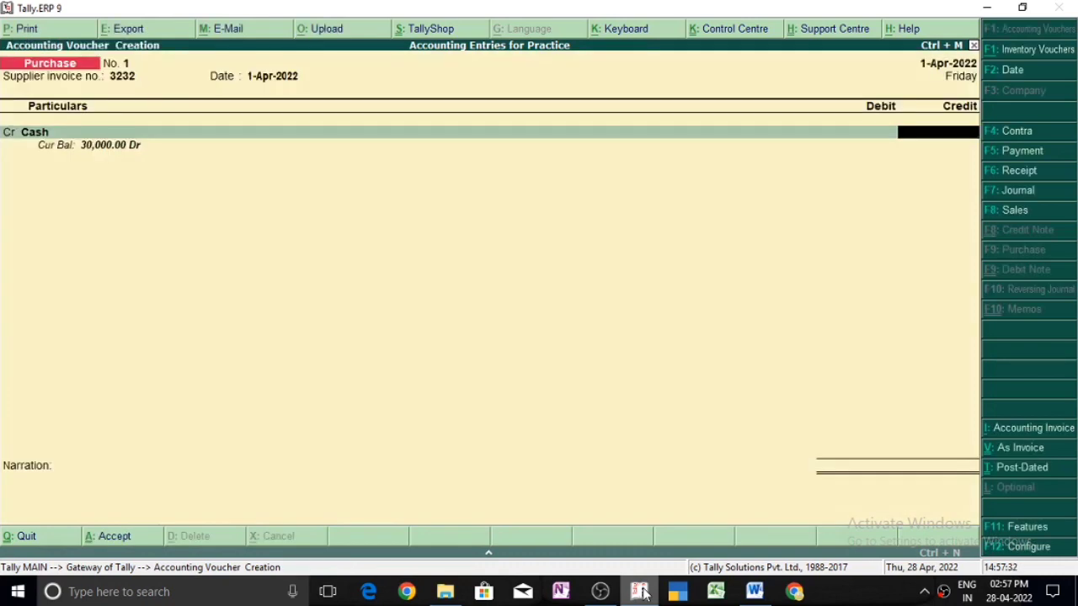
pyautogui.write('20000')
pyautogui.press('Return')
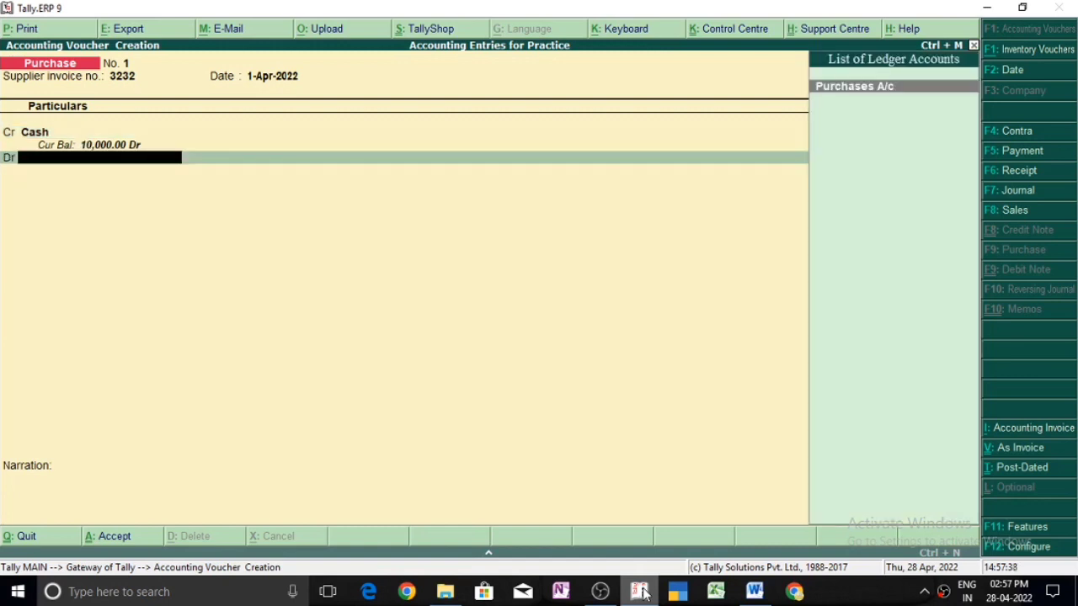
# Step: Debit Purchases A/c with 20,000.00, skipping the inventory allocations and leaving the narration blank
pyautogui.press('Return')
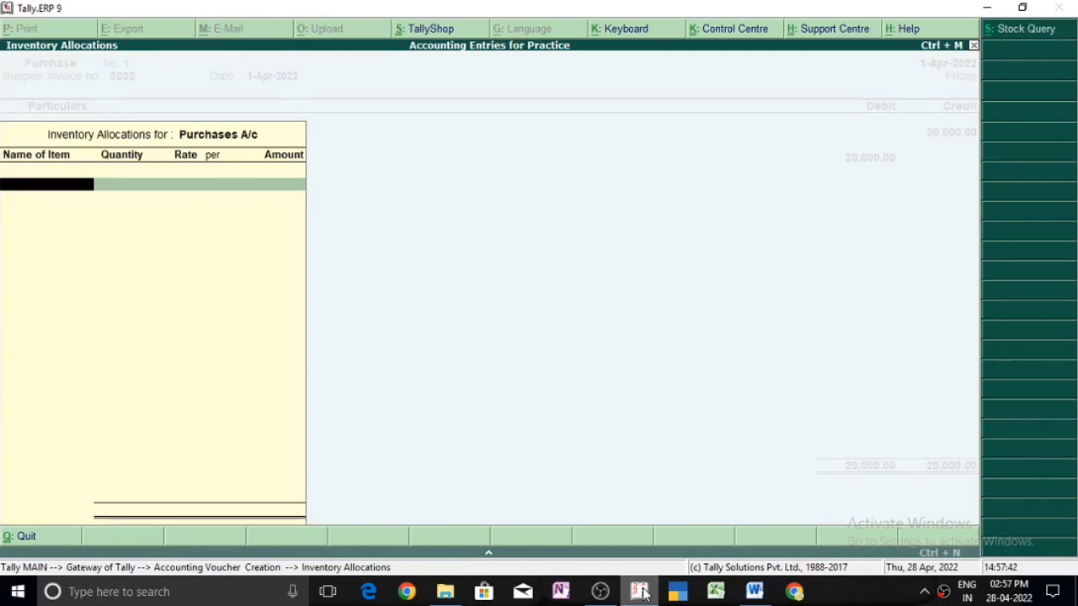
pyautogui.press('Escape')
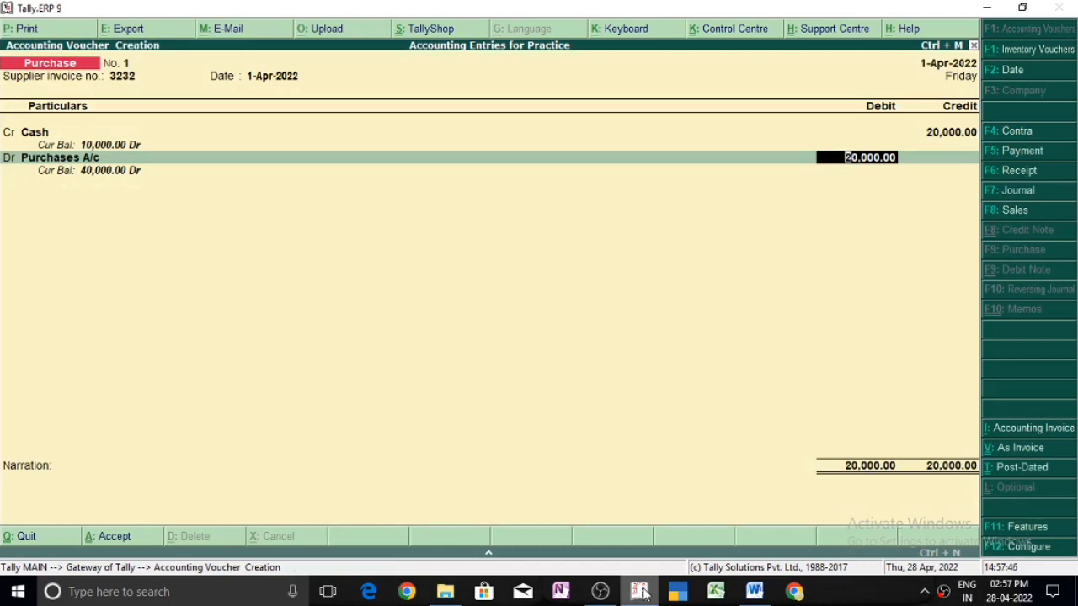
pyautogui.press('Return')
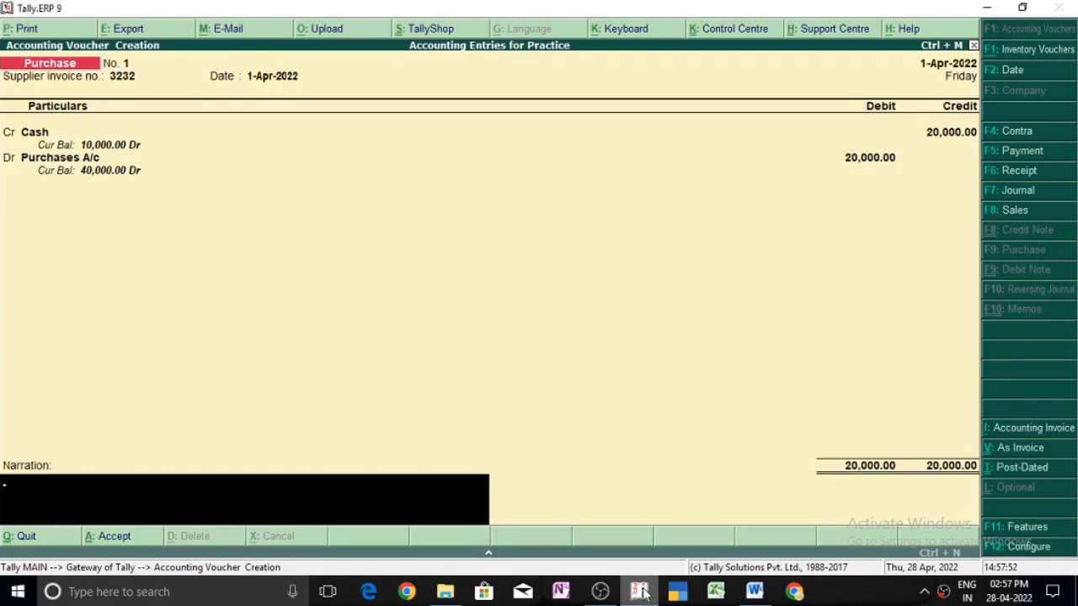
pyautogui.press('Return')
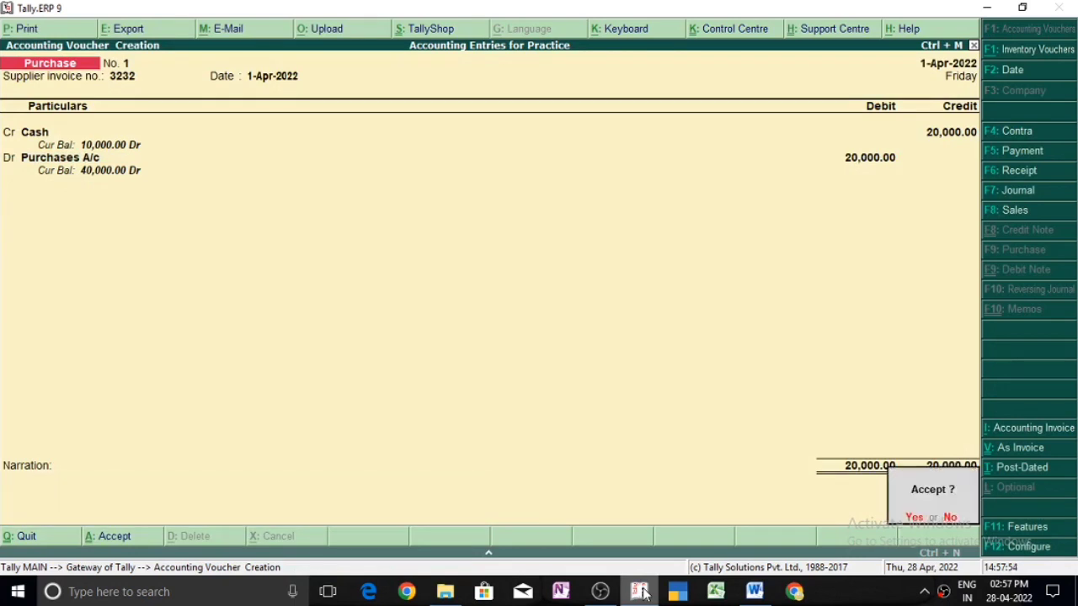
# Step: Switch to Microsoft Word and view the third practice entry, the credit purchase of goods
pyautogui.click(755, 592)
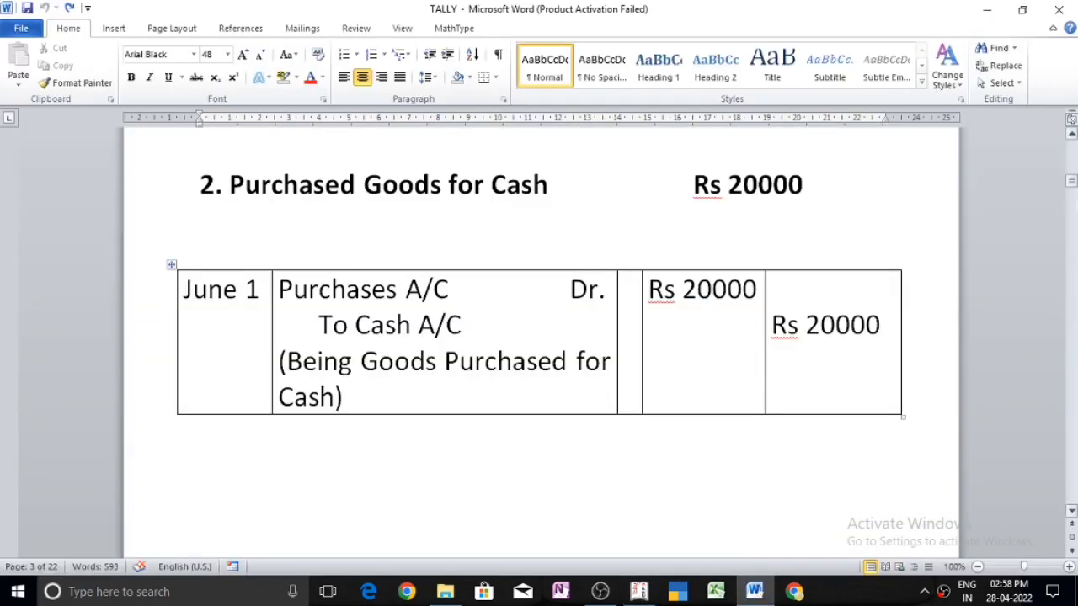
pyautogui.moveTo(1072, 181); pyautogui.dragTo(1072, 198)
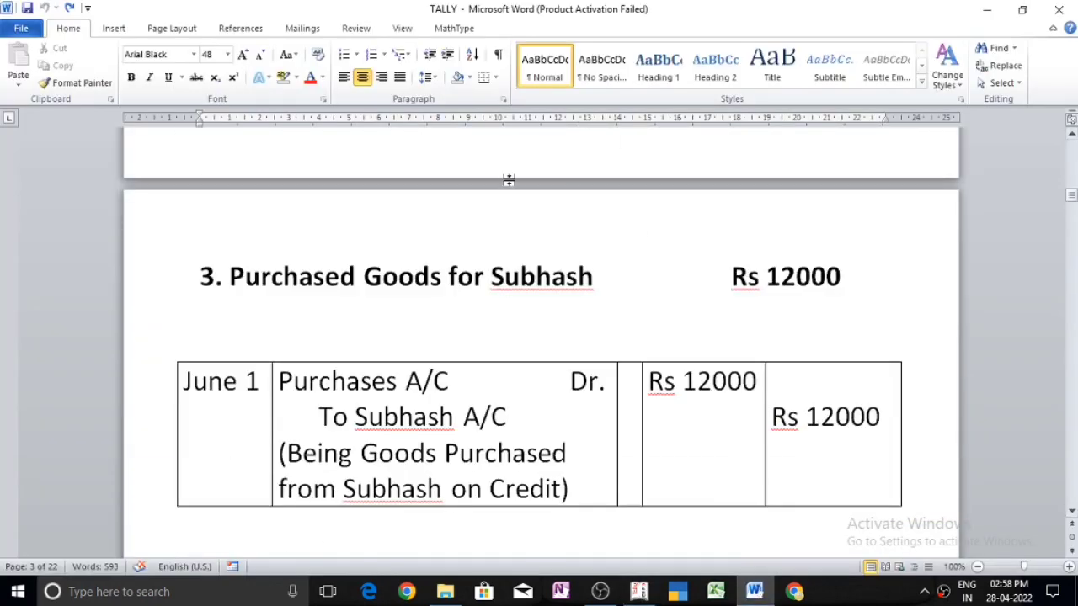
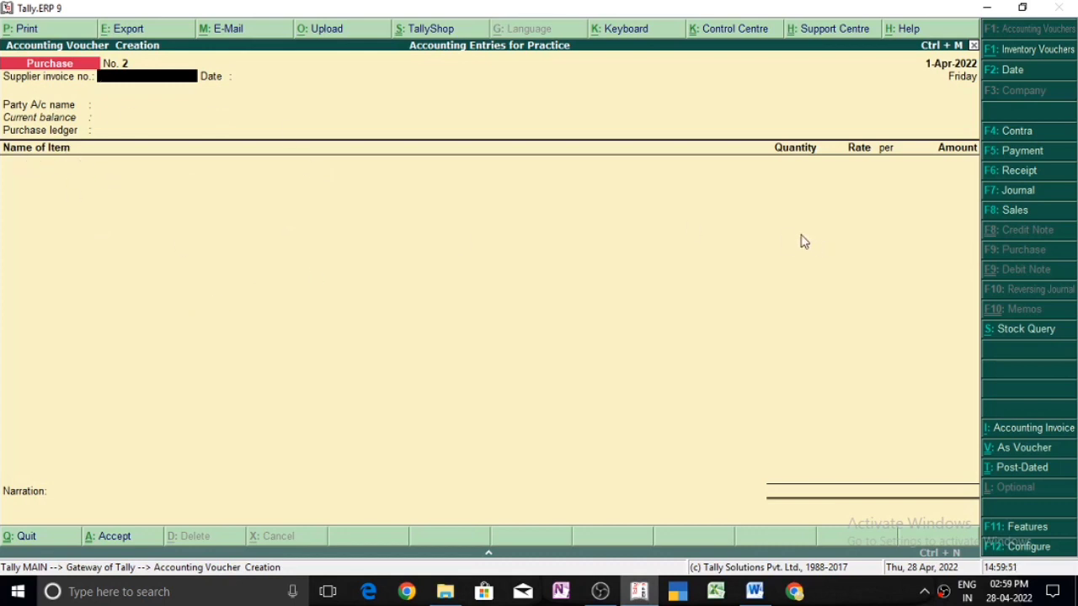
# Step: Check the credit purchase entry in Word, and set the Purchase voucher to voucher mode with supplier invoice number 3214, keeping the date 1-Apr-2022
pyautogui.click(755, 592)
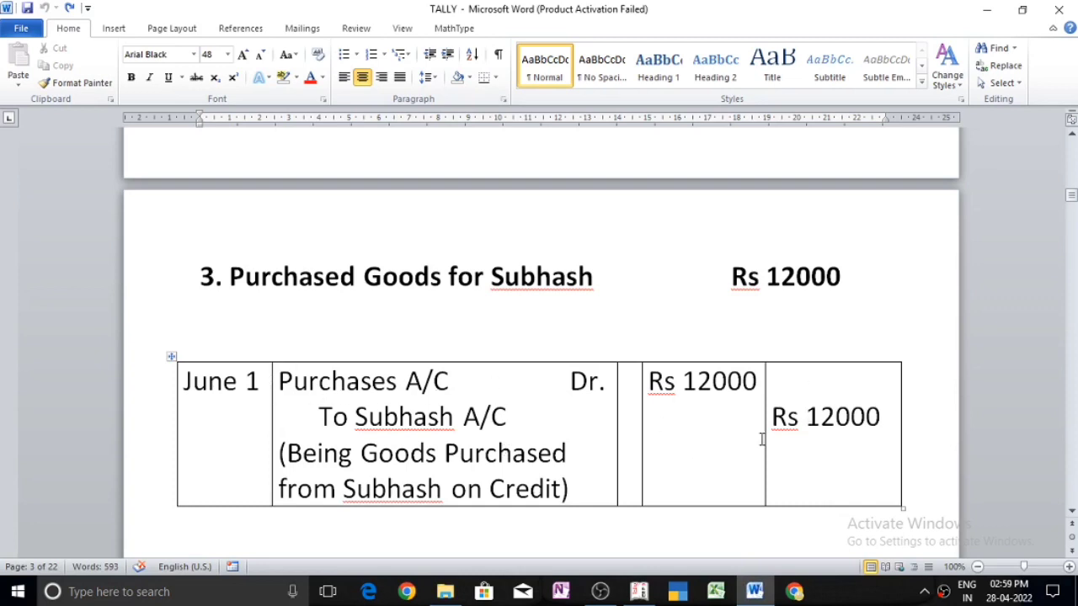
pyautogui.click(639, 592)
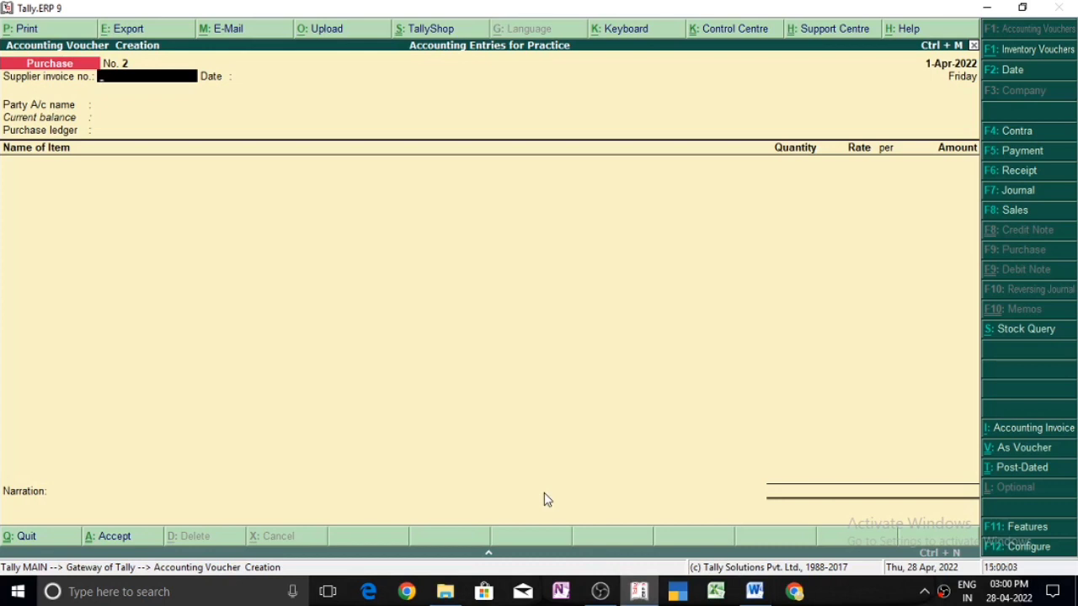
pyautogui.hotkey('ctrl', 'v')
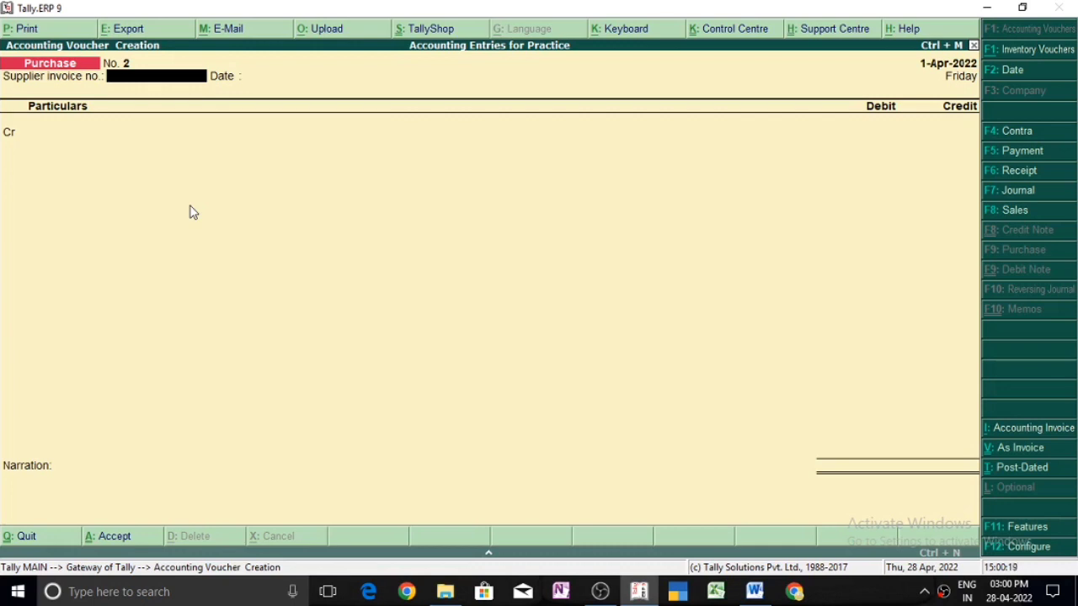
pyautogui.write('3214')
pyautogui.press('Return')
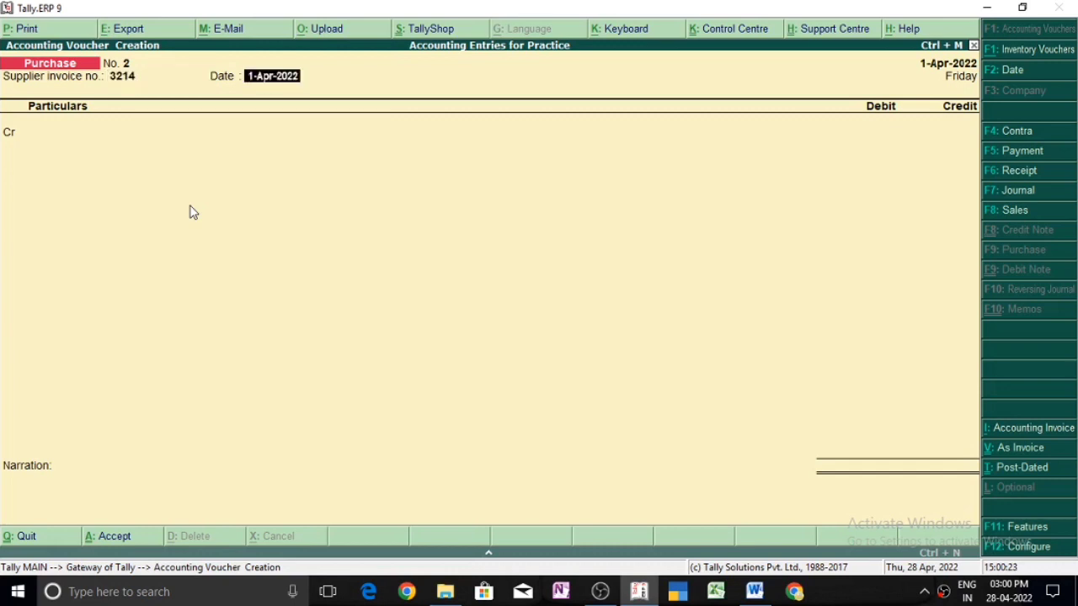
pyautogui.press('Return')
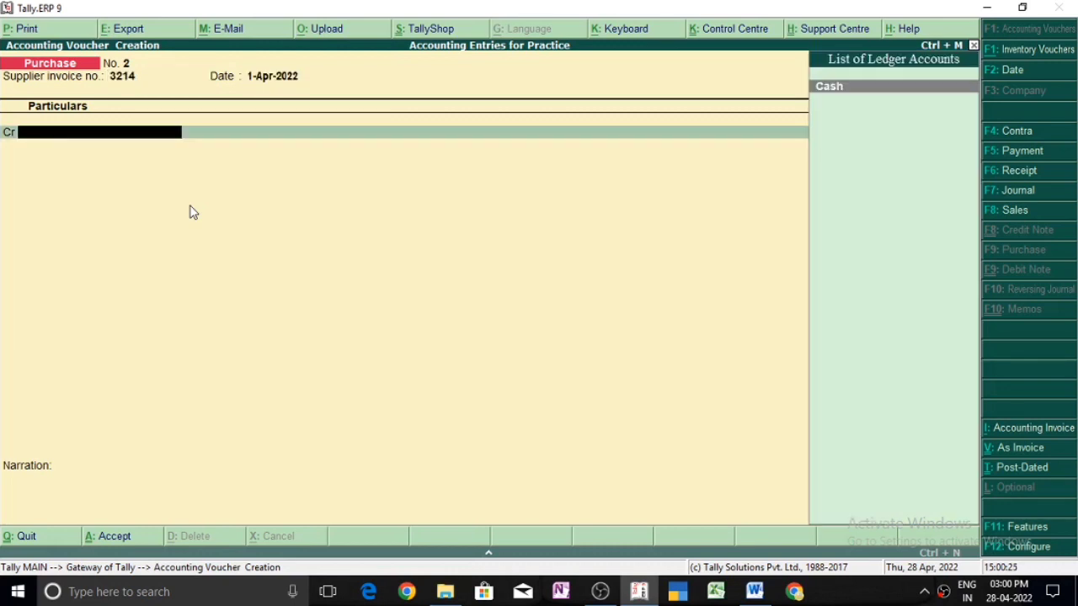
# Step: Start a new ledger from the credit line, named with the supplier's name followed by "A/c", leaving the alias blank
pyautogui.hotkey('alt', 'c')
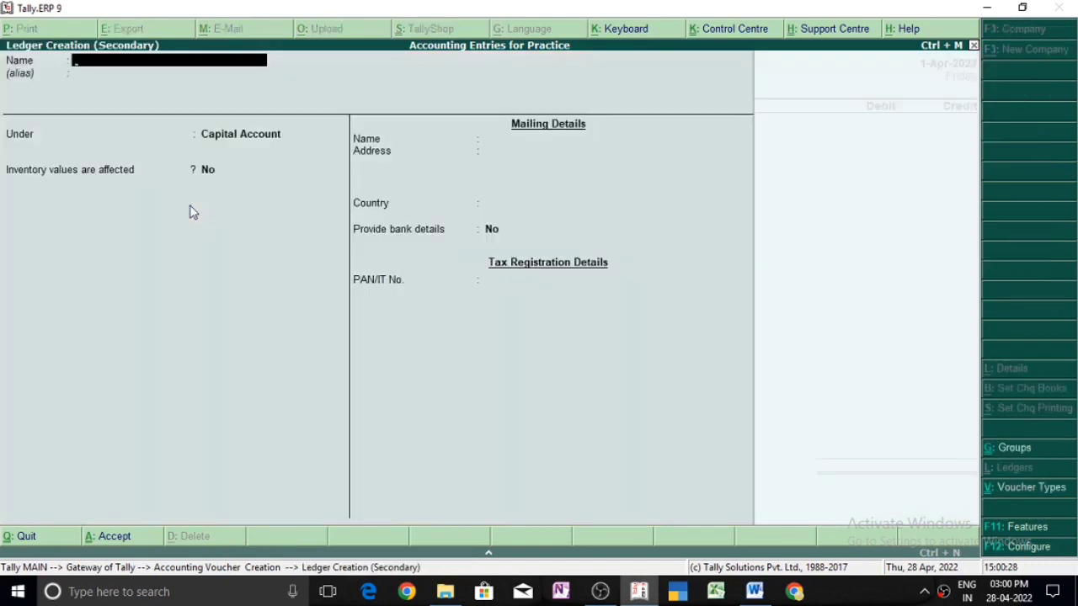
pyautogui.write('Subhash a/v')
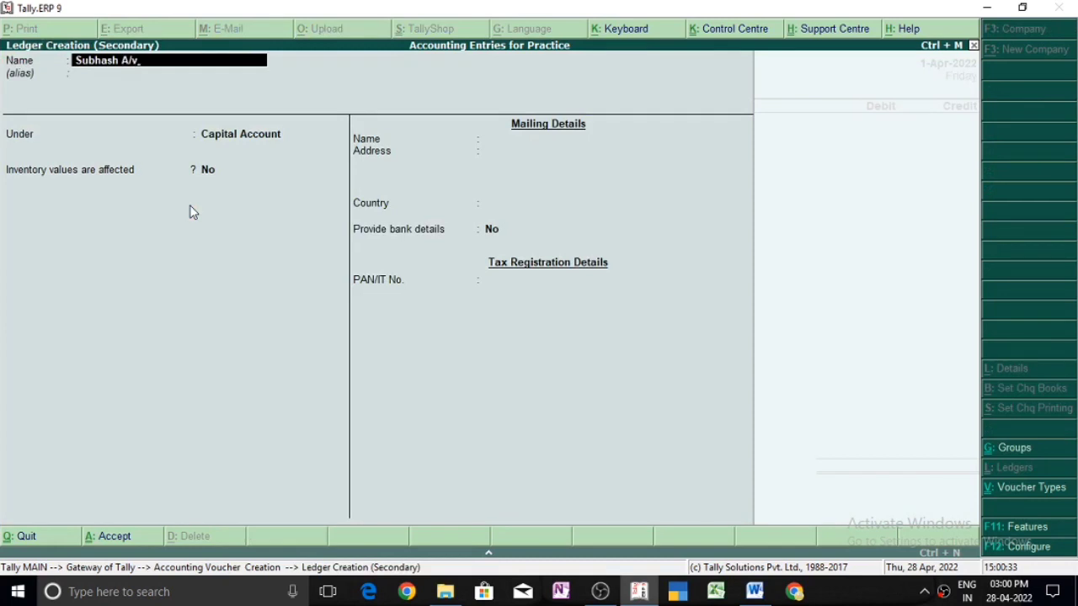
pyautogui.press('BackSpace')
pyautogui.write('c')
pyautogui.press('Return')
pyautogui.press('Return')
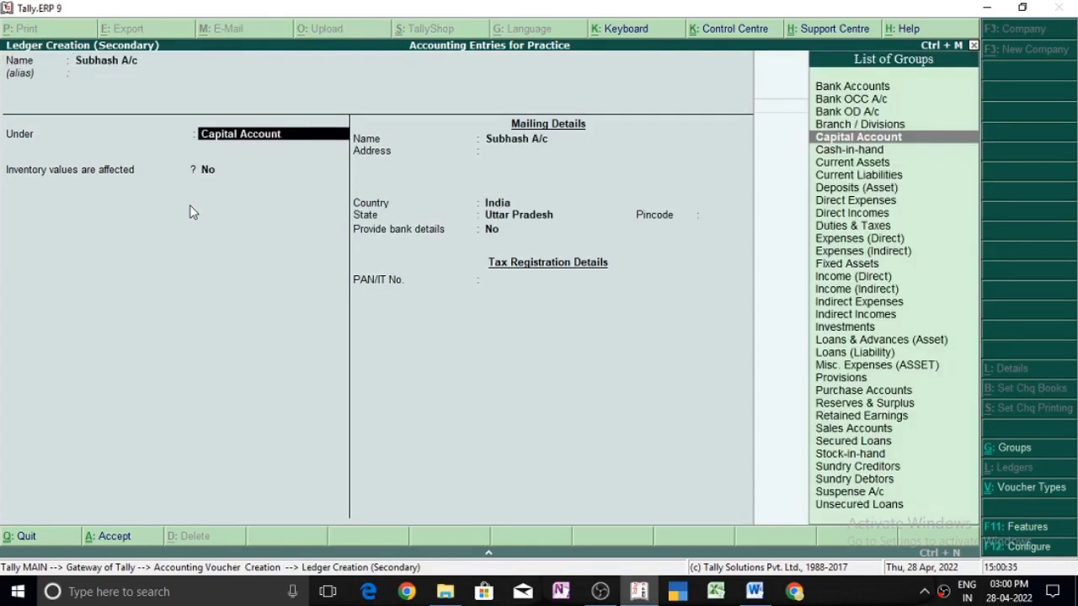
# Step: Place the supplier's ledger under Sundry Creditors, keep the default bill-by-bill and mailing details, and save it
pyautogui.write('Sun')
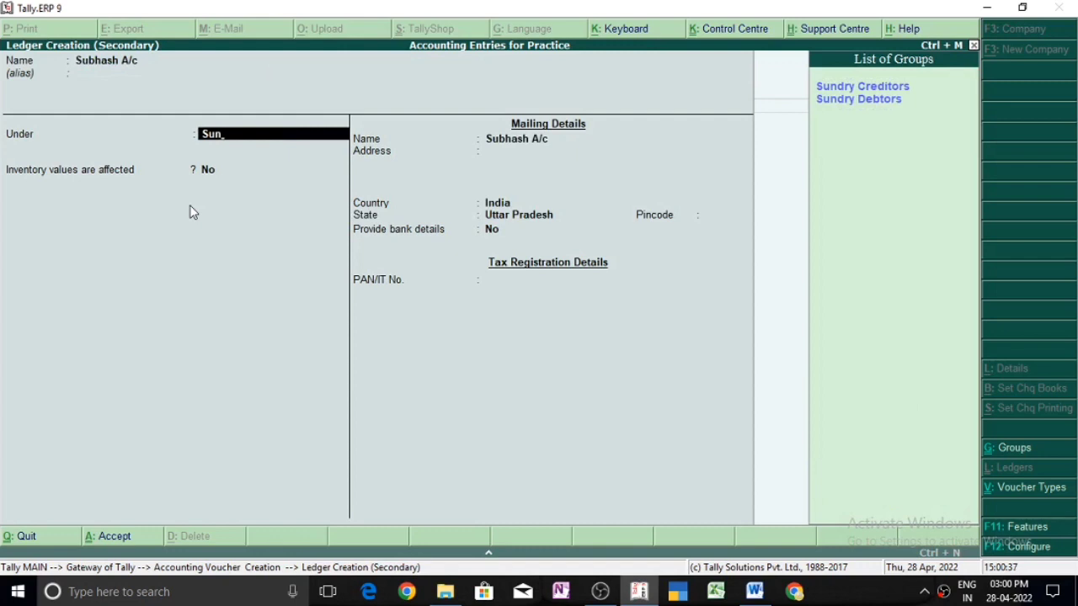
pyautogui.press('Return')
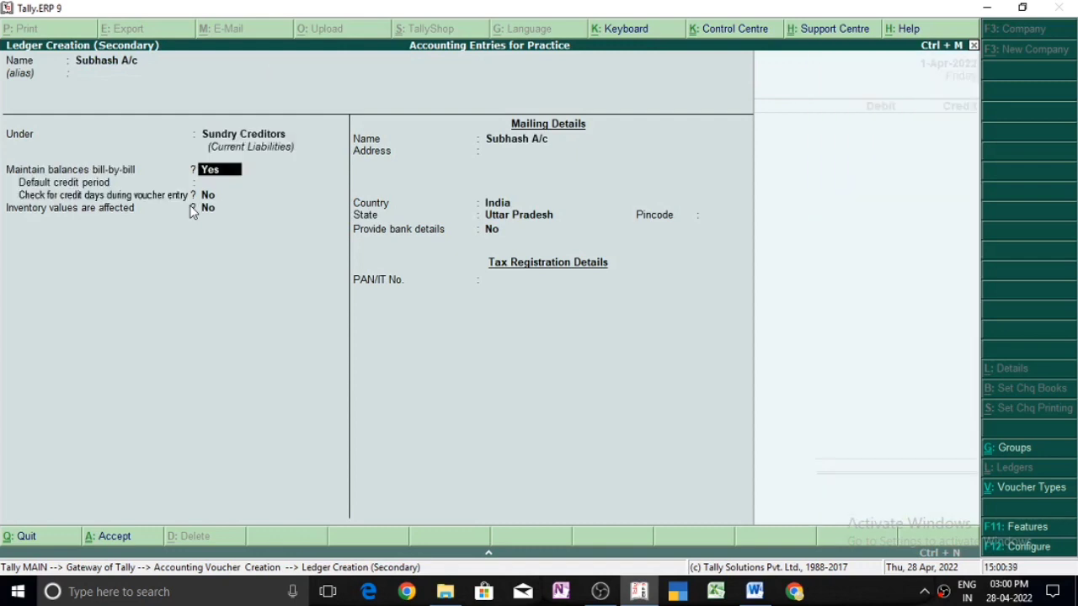
pyautogui.press('Return')
pyautogui.press('Return')
pyautogui.press('Return')
pyautogui.press('Return')
pyautogui.press('Return')
pyautogui.press('Return')
pyautogui.press('Return')
pyautogui.press('Return')
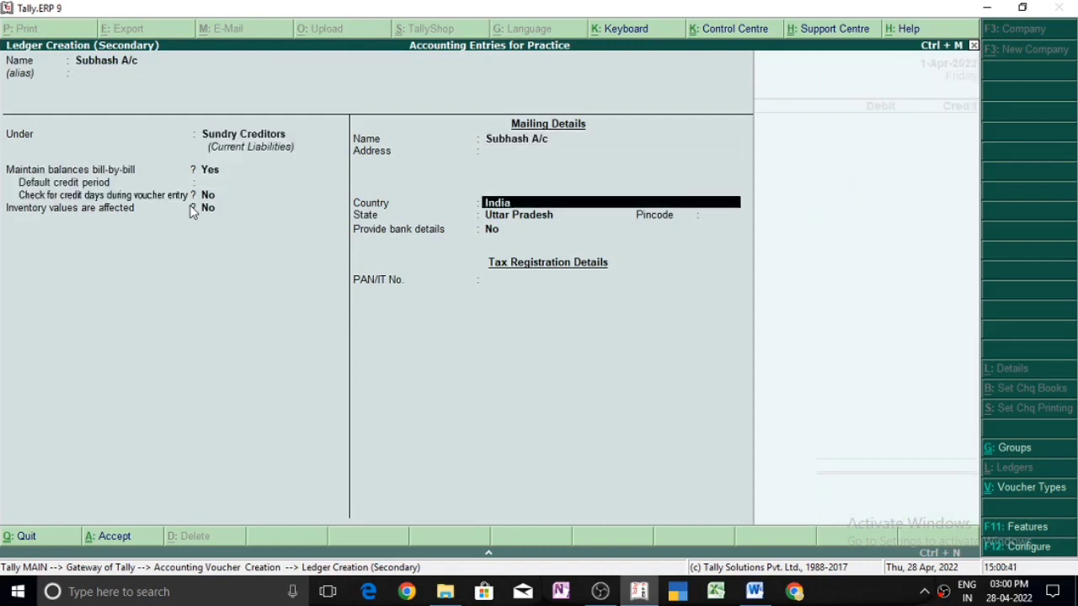
pyautogui.press('Return')
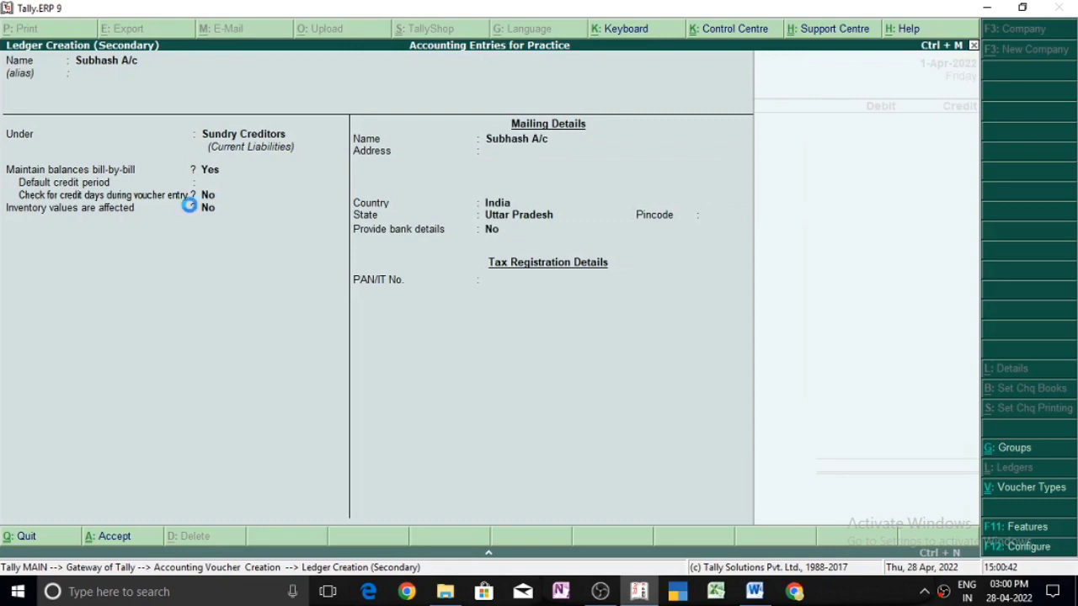
pyautogui.hotkey('ctrl', 'a')
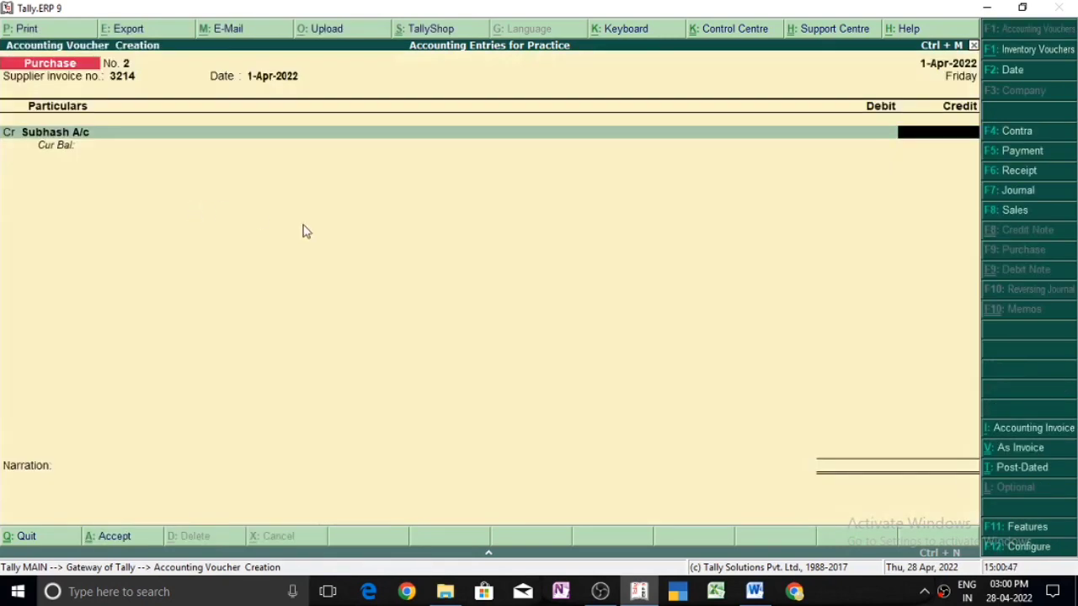
# Step: Check the credit purchase amount in Word, and credit the supplier's account with 12000 in the Purchase voucher
pyautogui.click(753, 592)
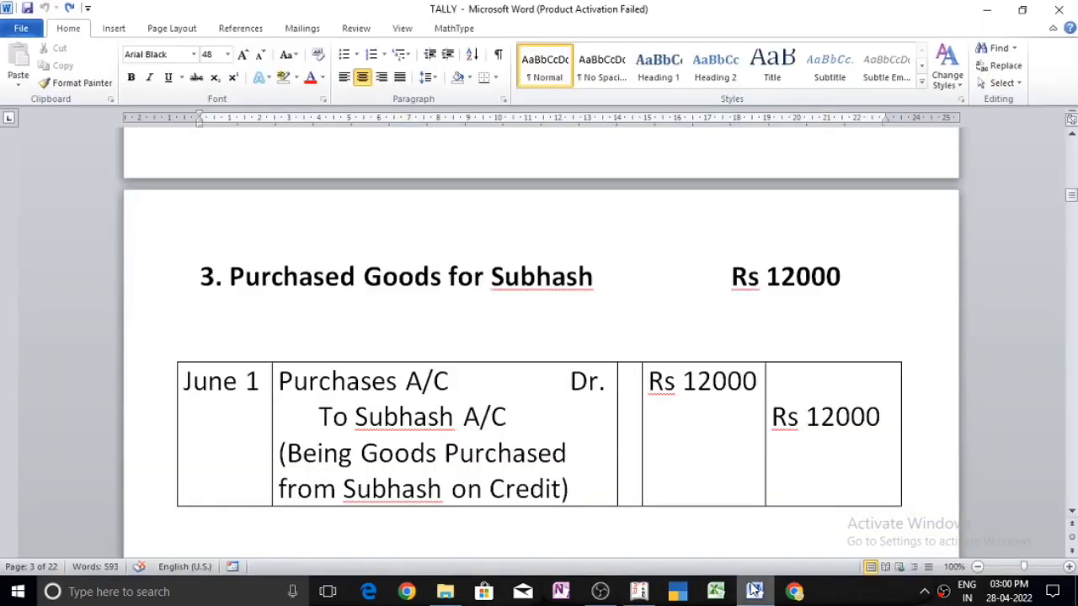
pyautogui.click(754, 592)
pyautogui.write('12000')
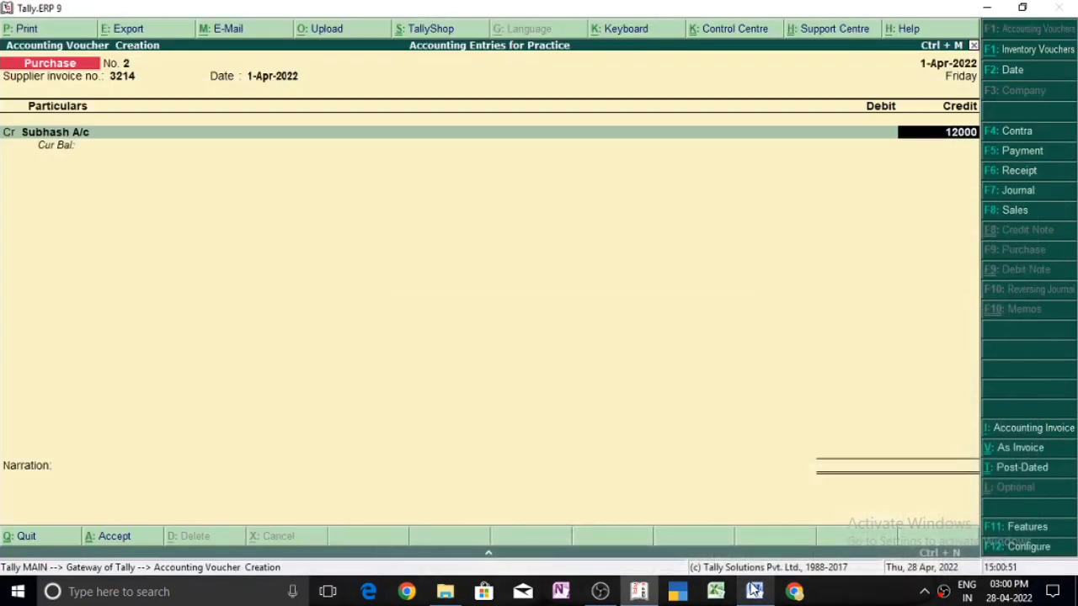
pyautogui.press('Return')
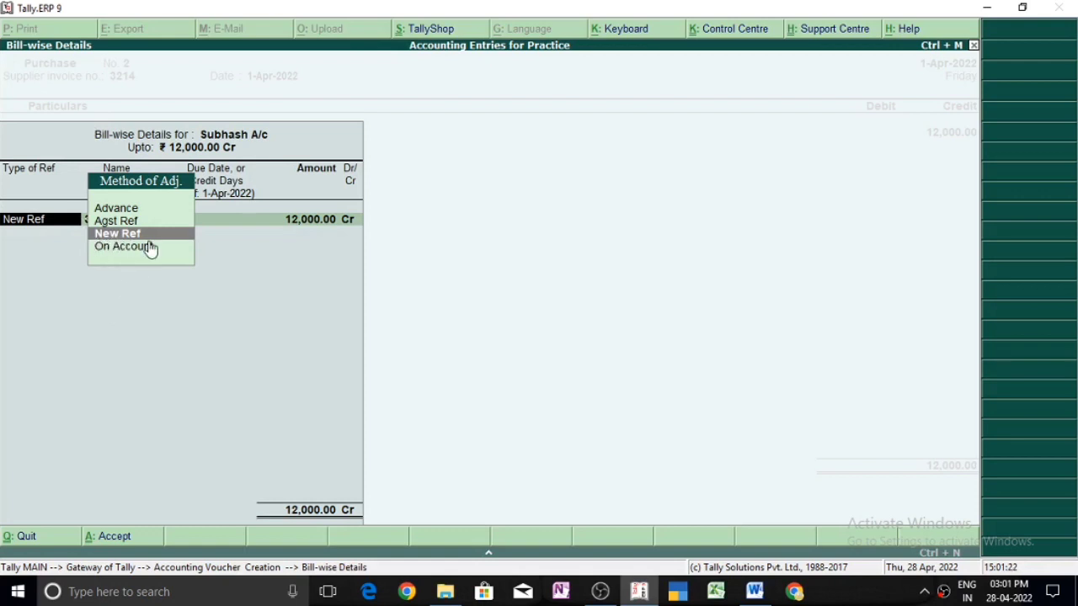
# Step: Allocate the supplier's 12,000.00 credit to New Ref 3214 in the bill-wise details, leaving the due date blank
pyautogui.press('Up')
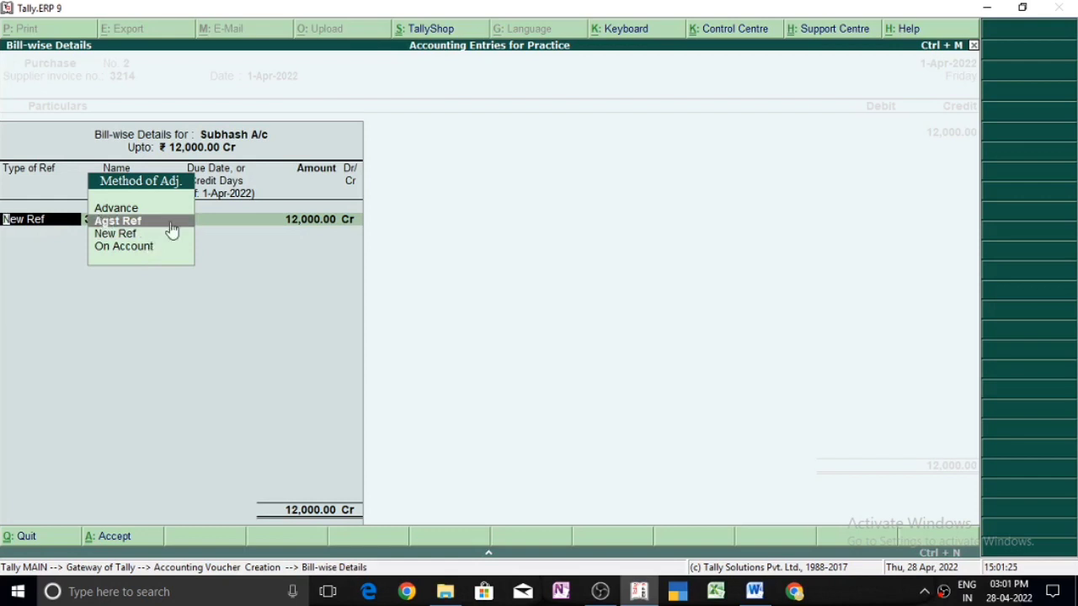
pyautogui.press('Down')
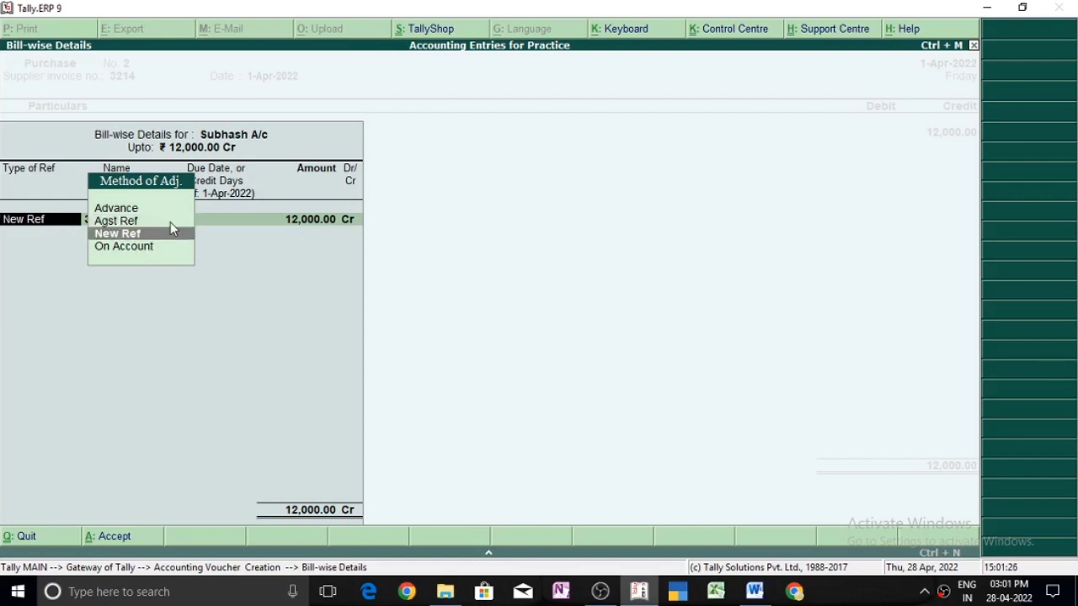
pyautogui.press('Return')
pyautogui.press('Return')
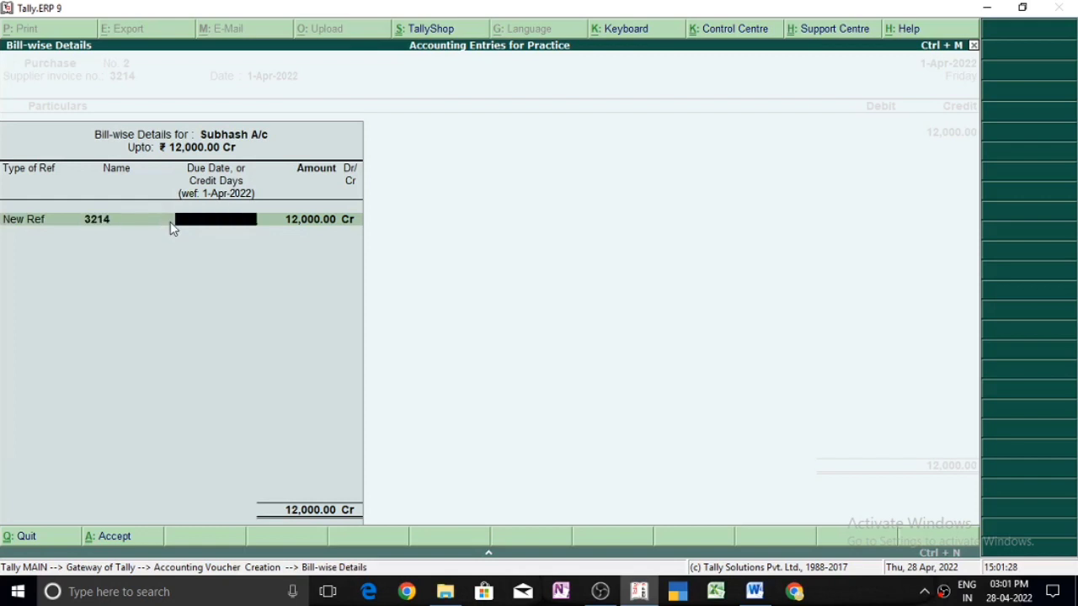
pyautogui.press('Return')
pyautogui.press('Return')
pyautogui.press('Return')
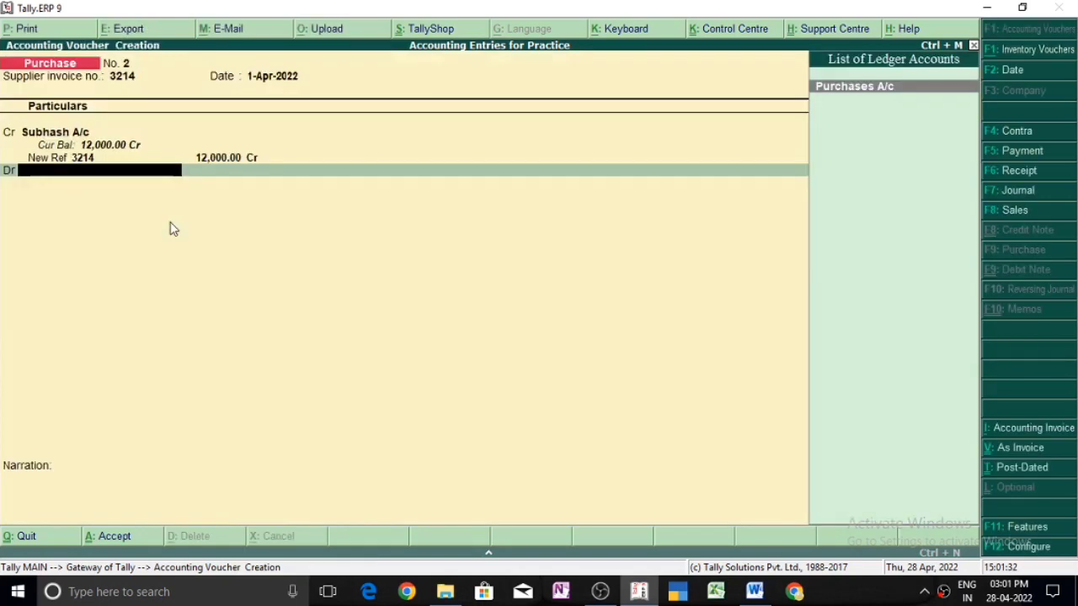
# Step: Debit Purchases A/c with 12,000.00, skip the inventory allocations, leave the narration blank, and save the voucher
pyautogui.press('Return')
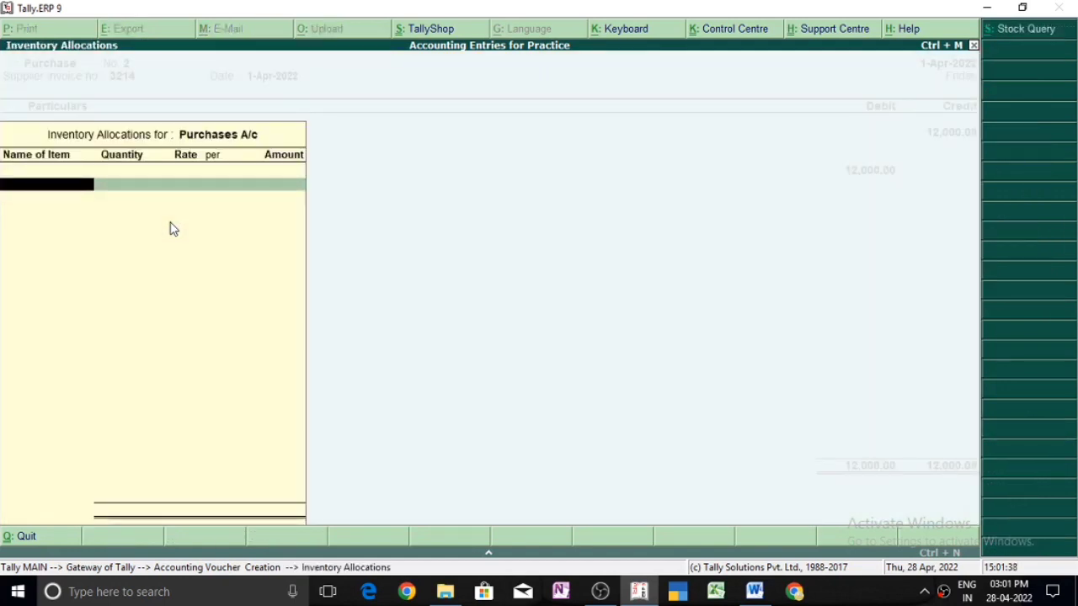
pyautogui.press('Escape')
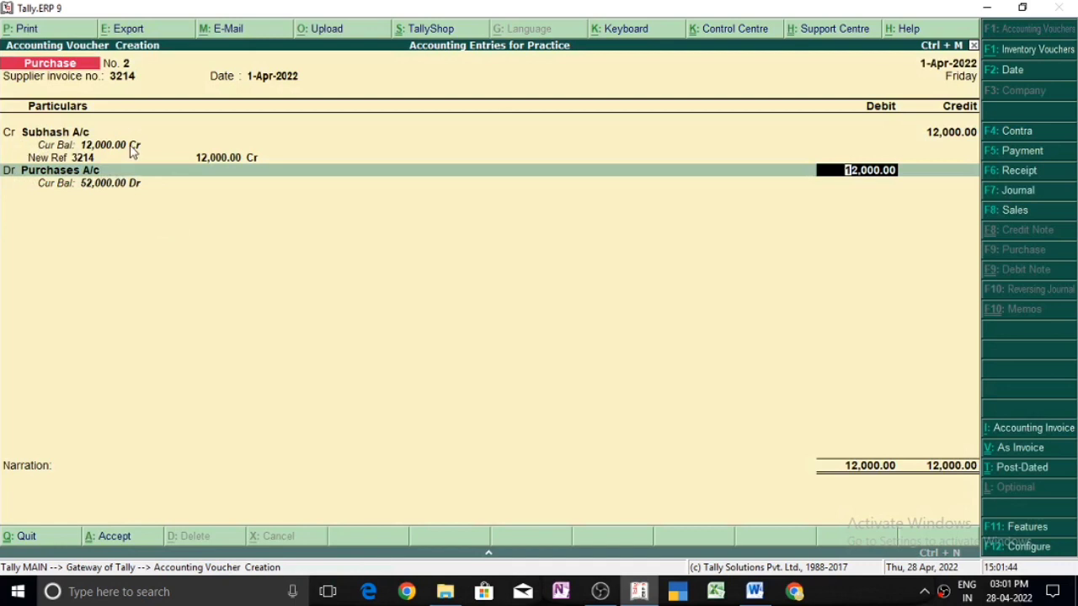
pyautogui.press('Return')
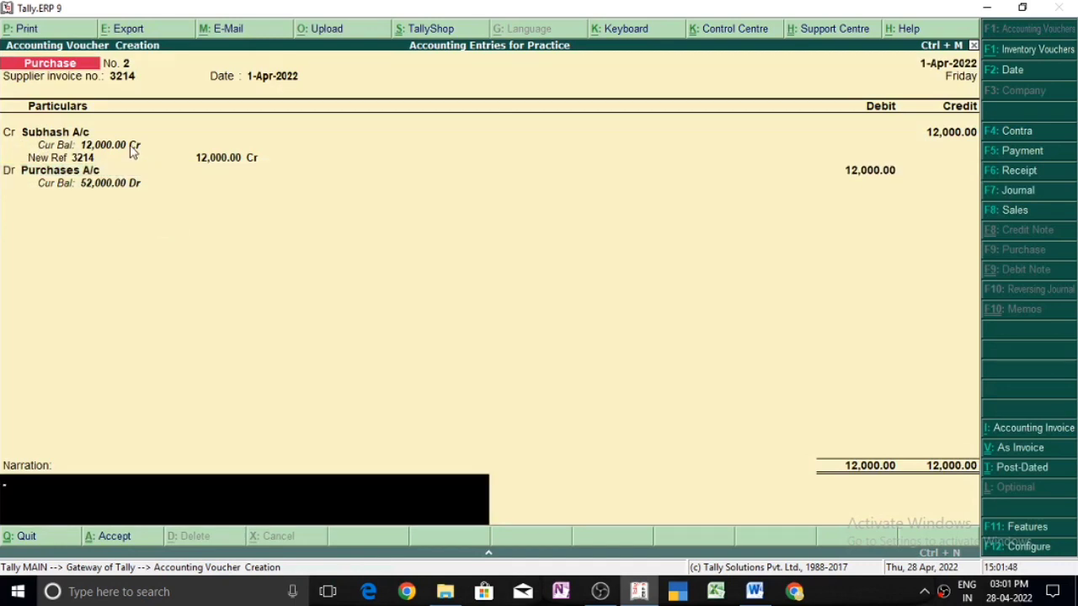
pyautogui.press('Return')
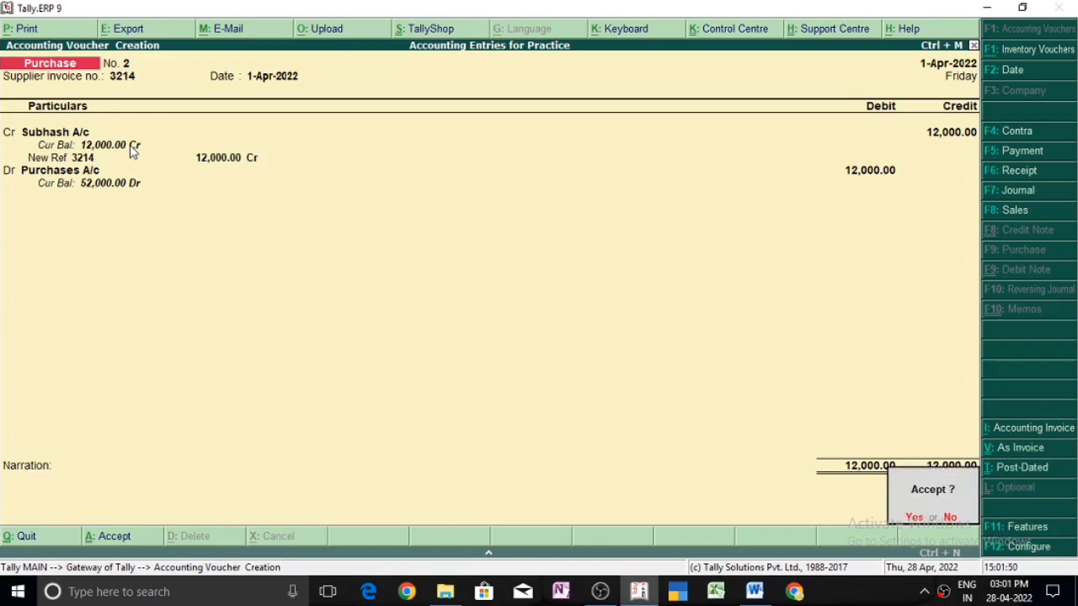
pyautogui.press('Return')
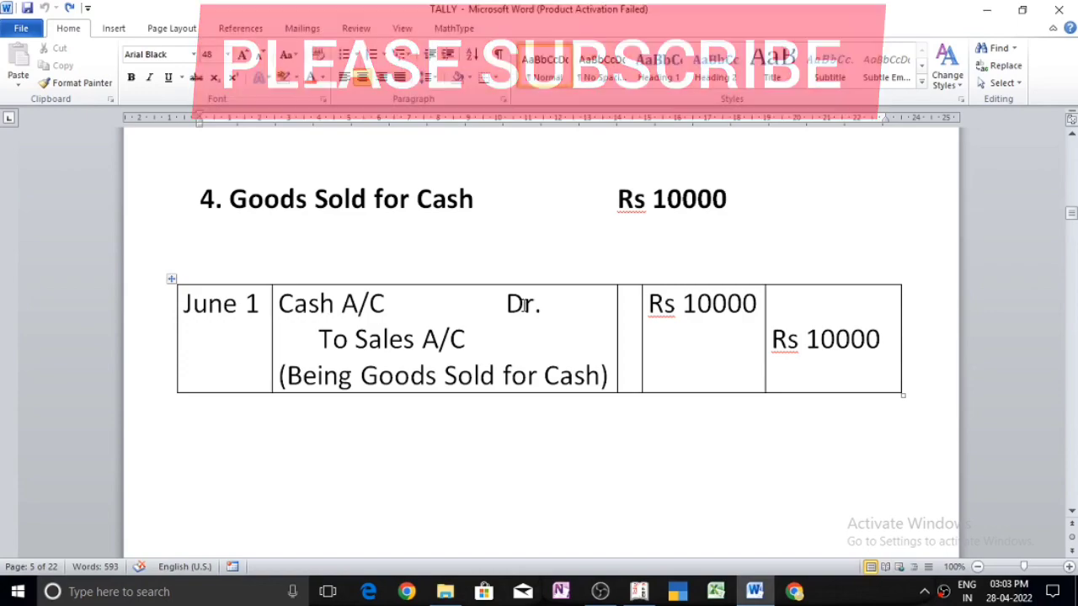
# Step: Widen the gap before "Dr." on the Cash A/C line of the fourth Word entry, and switch to Tally.ERP 9
pyautogui.click(507, 305)
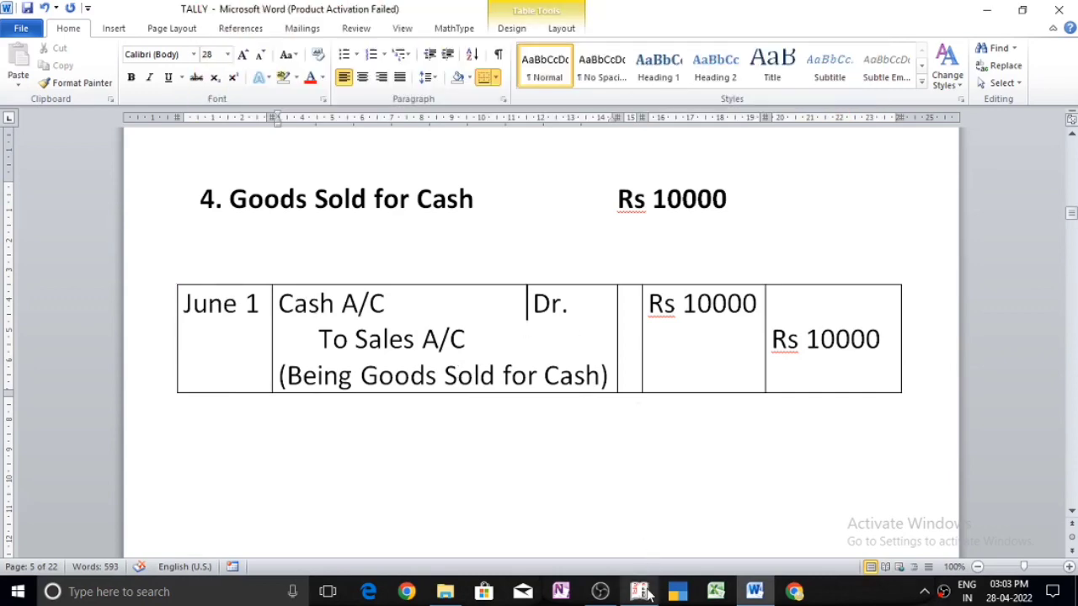
pyautogui.click(647, 595)
pyautogui.click(755, 594)
pyautogui.click(639, 593)
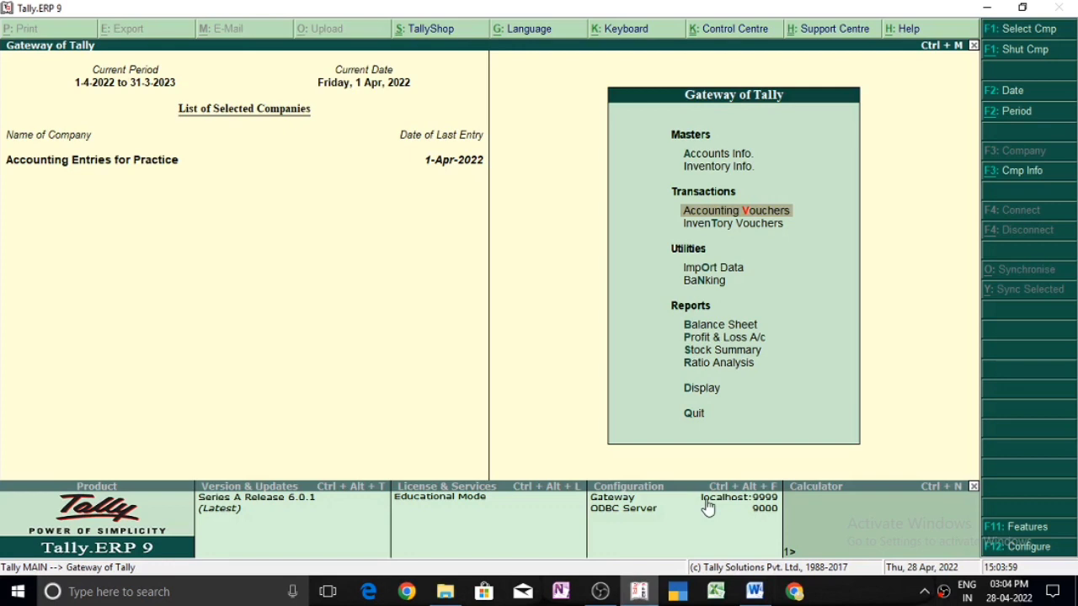
# Step: Open a new Sales accounting voucher, and review the fourth practice entry, goods sold for cash, in Word
pyautogui.press('Return')
pyautogui.press('F8')
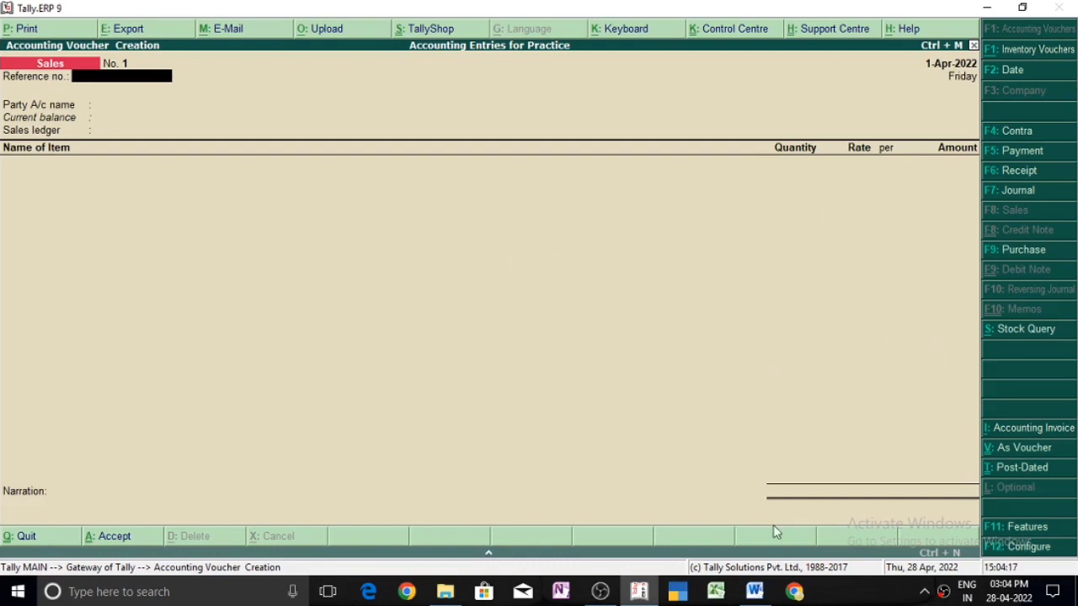
pyautogui.click(755, 592)
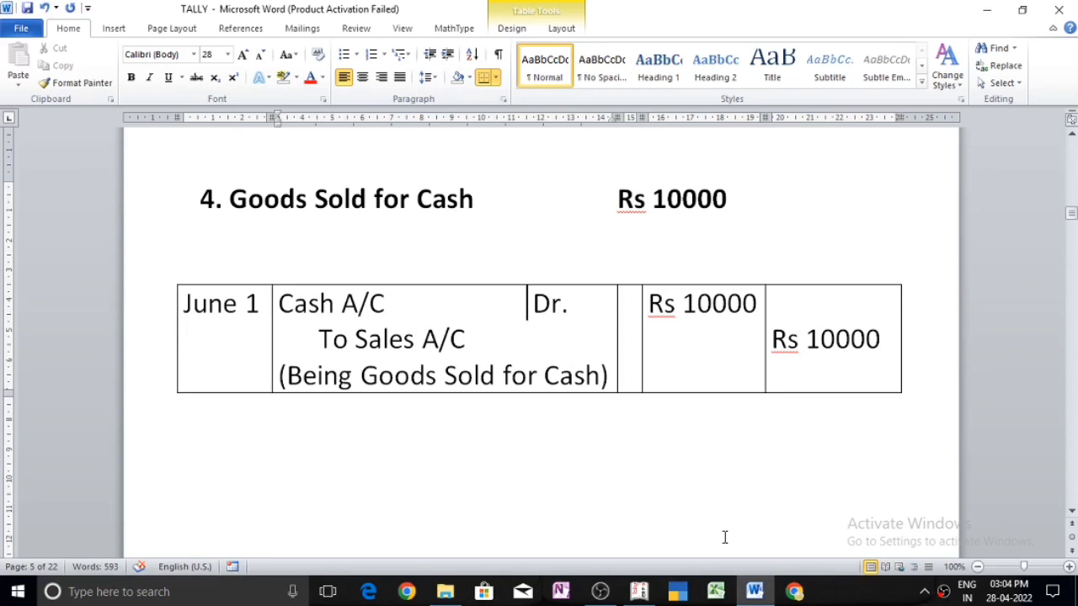
pyautogui.hotkey('alt', 'Tab')
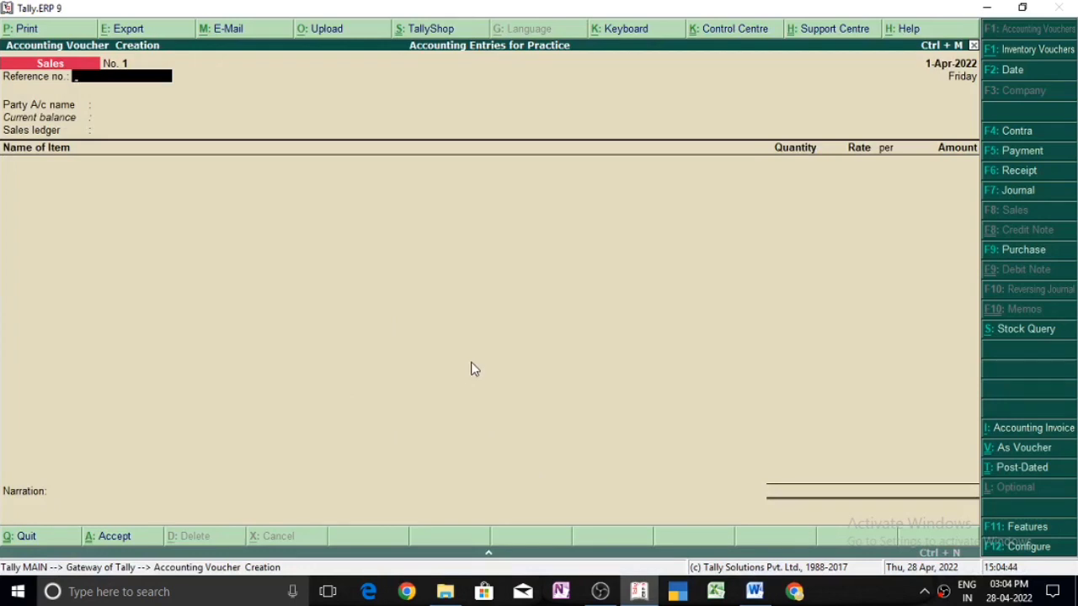
pyautogui.click(755, 592)
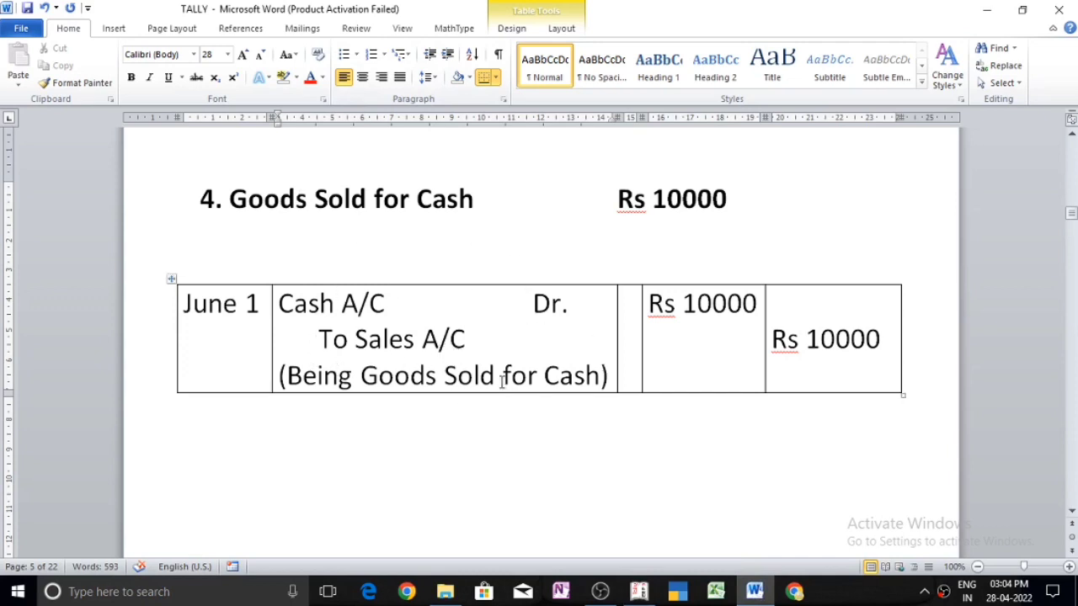
pyautogui.click(641, 592)
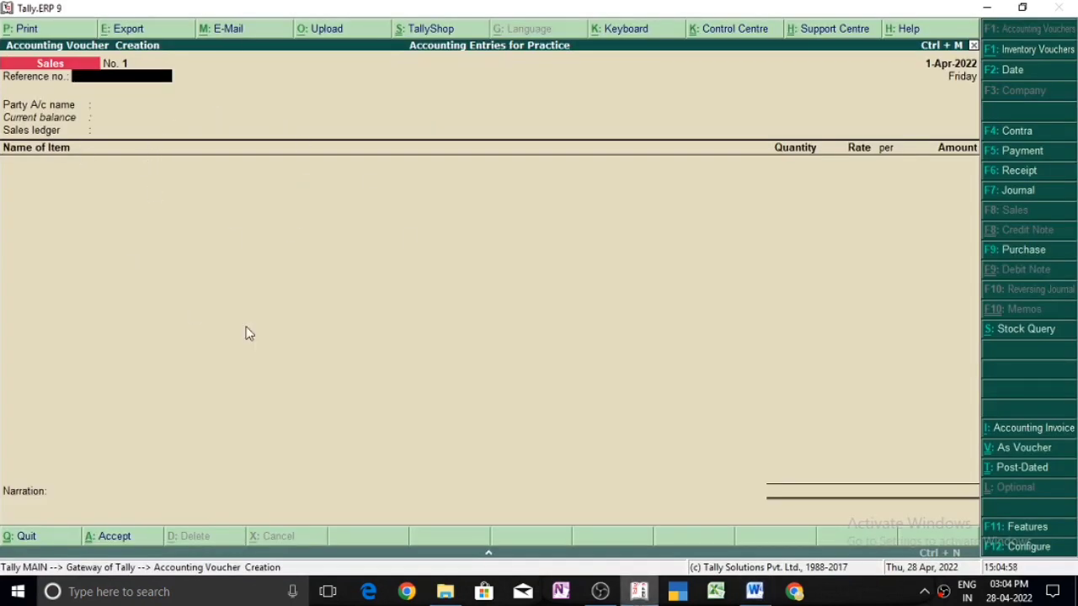
# Step: Change the Sales voucher from invoice to voucher mode, and recheck the cash sale entry in Word
pyautogui.hotkey('ctrl', 'v')
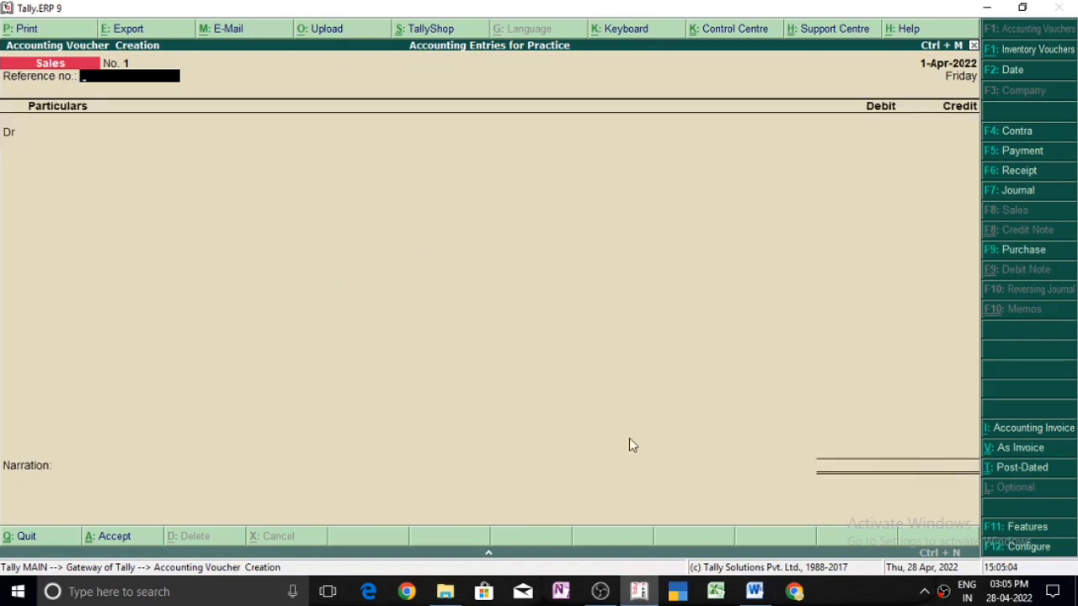
pyautogui.click(756, 587)
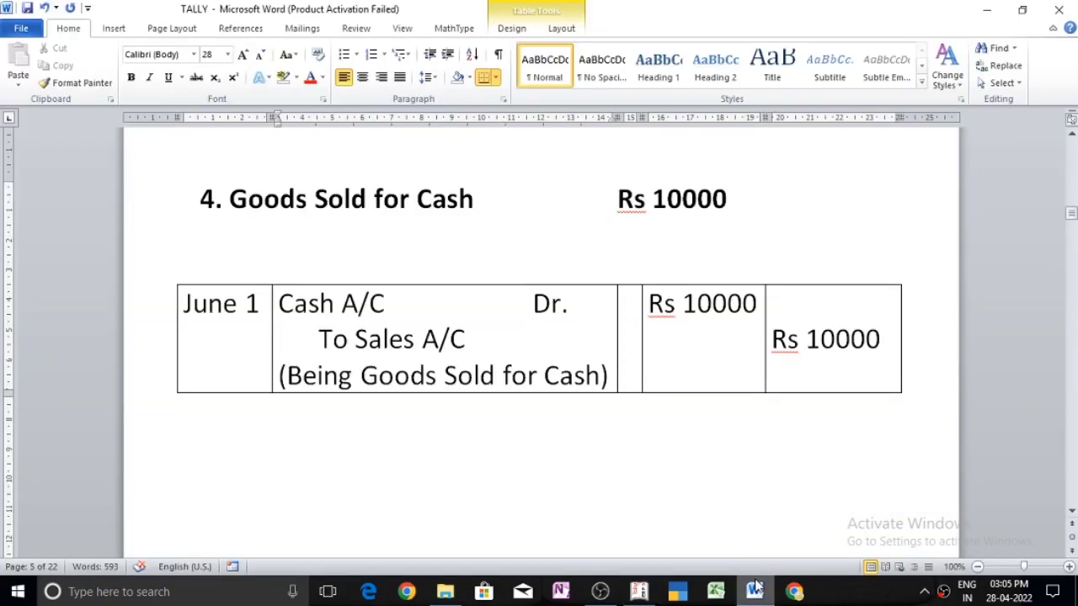
pyautogui.click(756, 587)
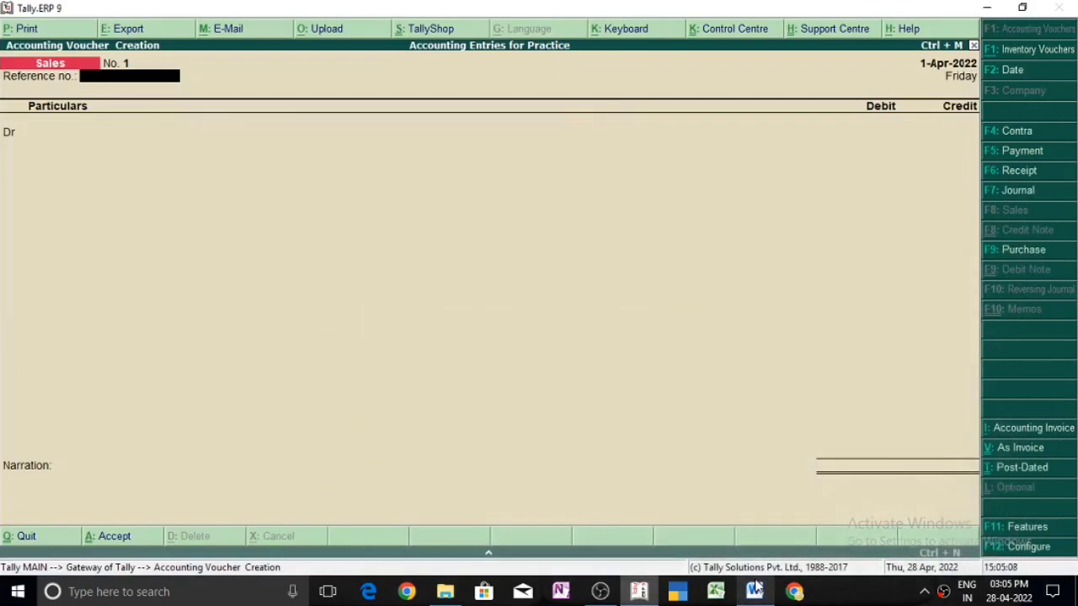
# Step: Set the Sales voucher's reference number to 4545, choose Cash as the debit ledger, and accept the default buyer's details
pyautogui.write('4545')
pyautogui.press('Return')
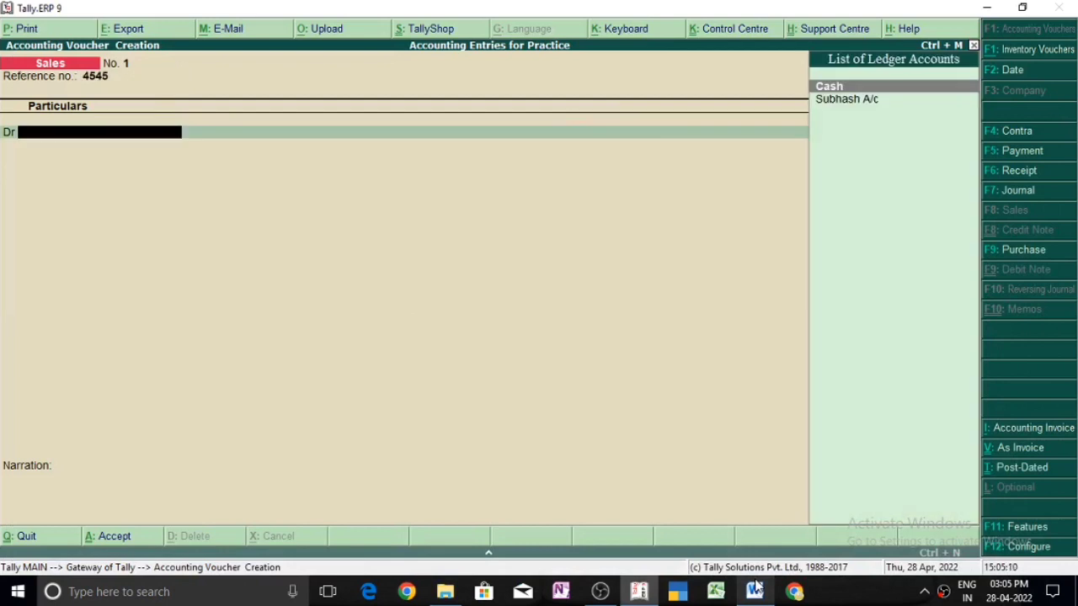
pyautogui.press('Return')
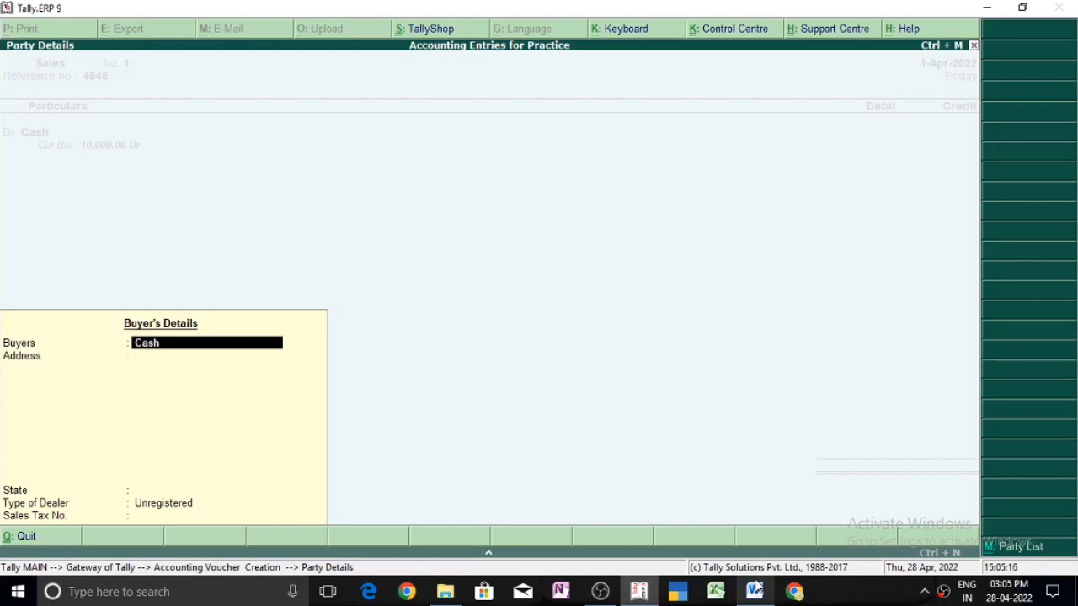
pyautogui.press('Return')
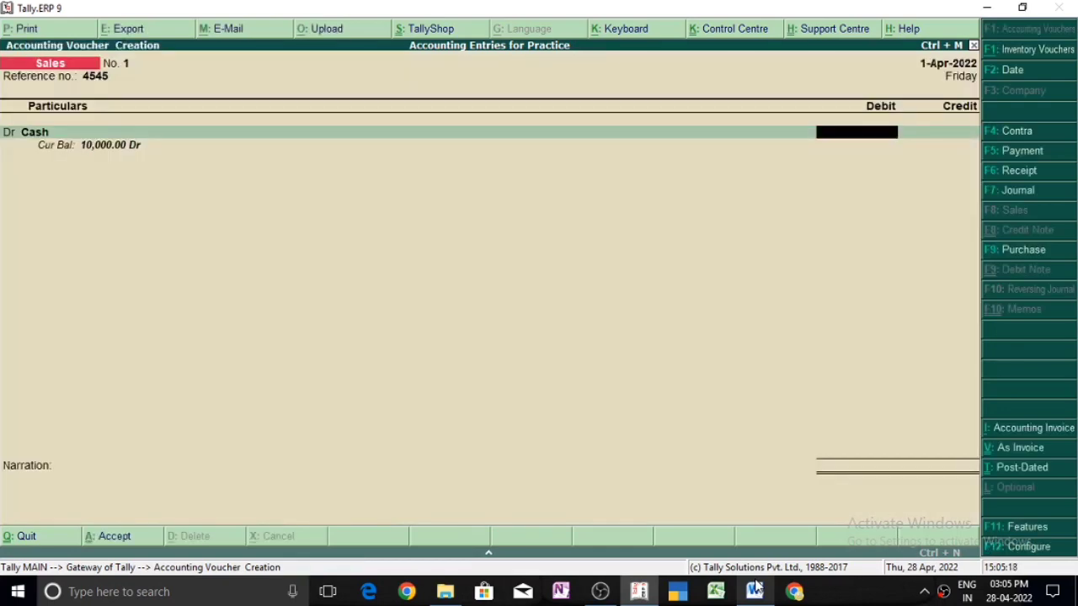
# Step: Check the cash sale amount in the fourth Word entry, and debit Cash with 10,000.00 in the Tally.ERP 9 Sales voucher
pyautogui.click(755, 592)
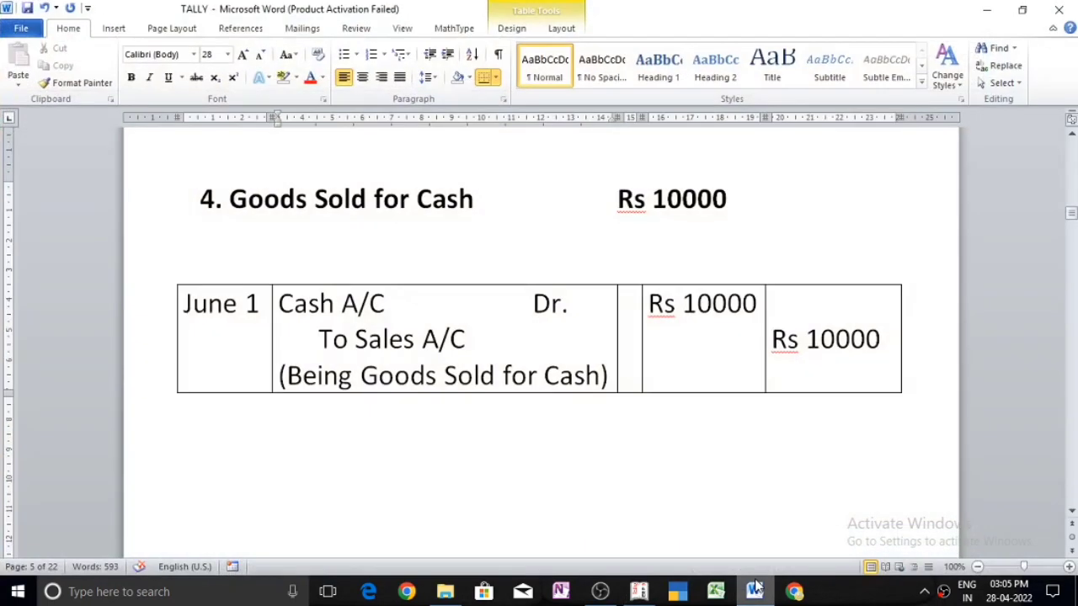
pyautogui.click(756, 592)
pyautogui.write('10000')
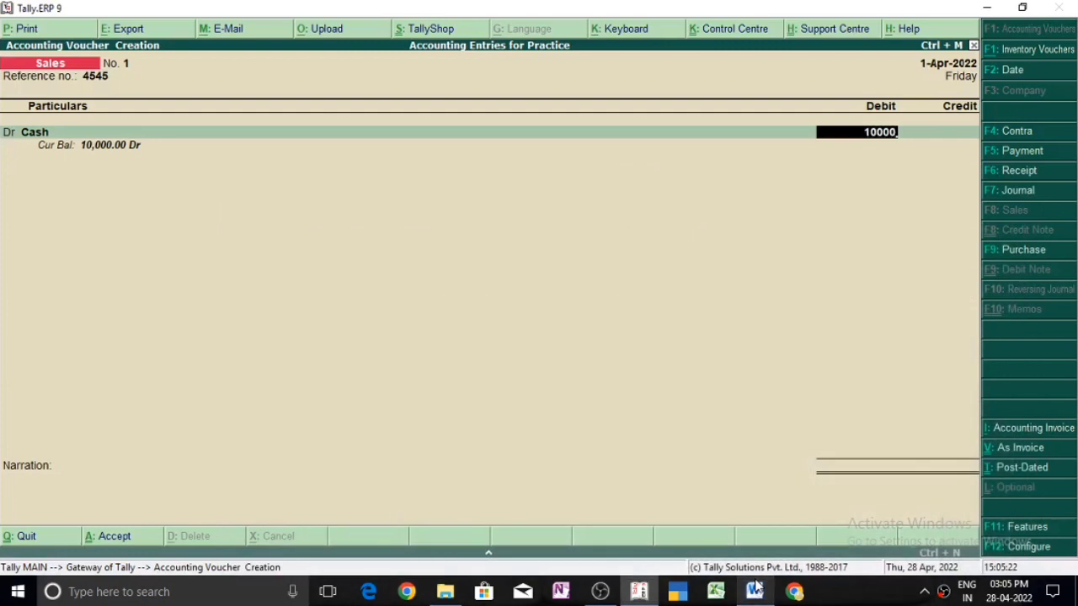
pyautogui.press('Return')
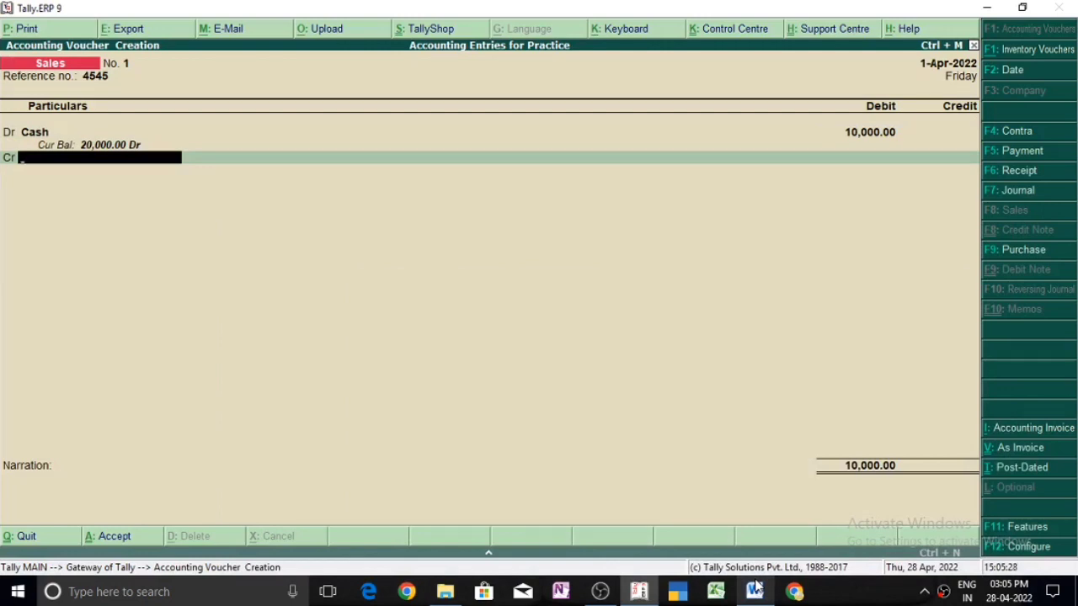
# Step: Create a ledger named Sales A/c under Sales Accounts from the voucher's credit line, and credit it with 10,000.00
pyautogui.hotkey('alt', 'c')
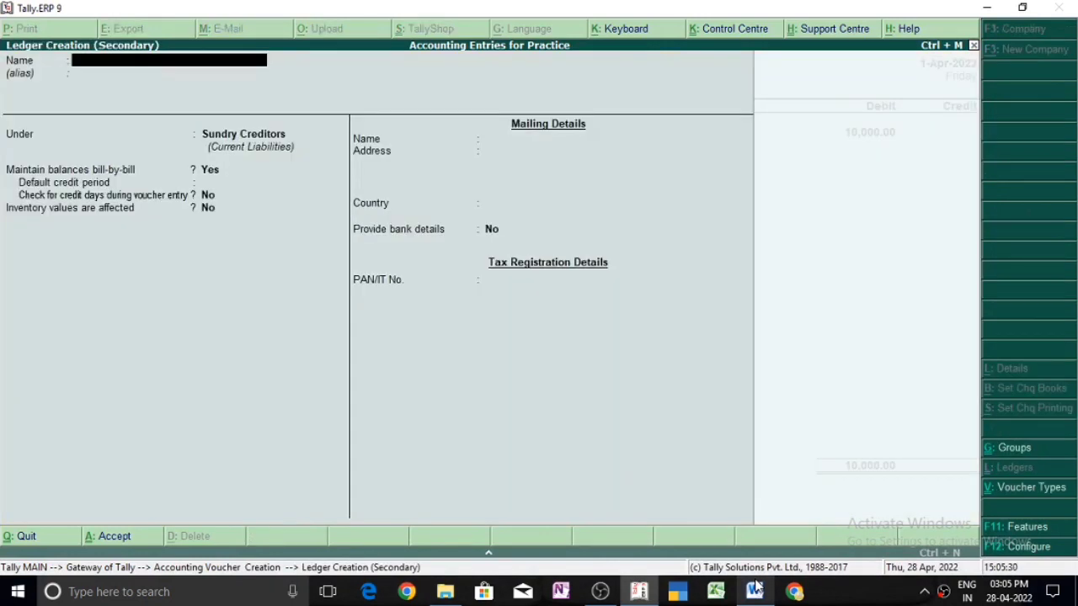
pyautogui.write('Sales a/c')
pyautogui.press('Return')
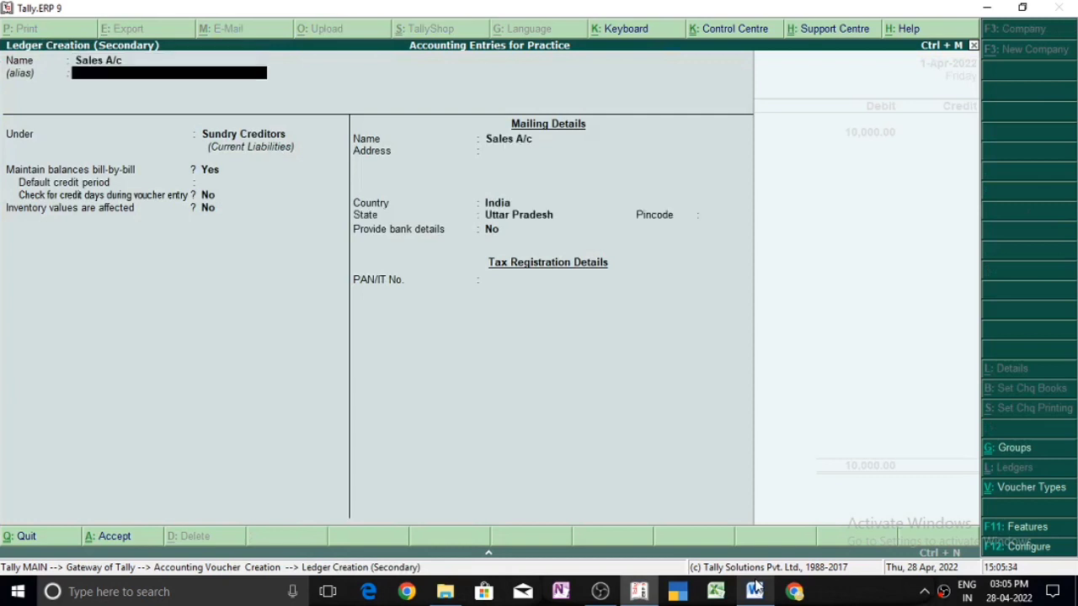
pyautogui.press('Return')
pyautogui.write('Sal')
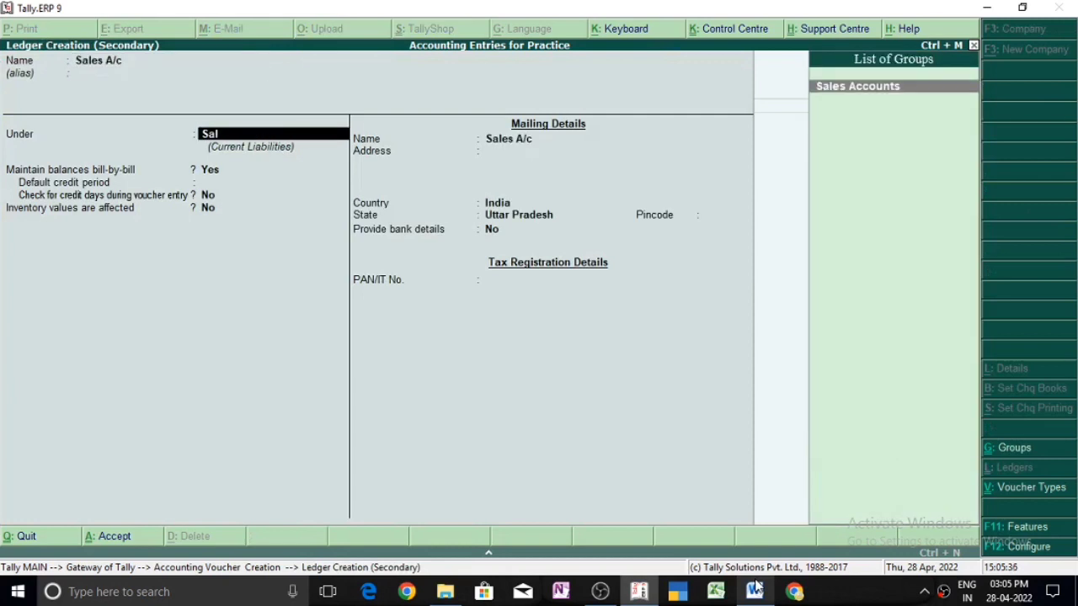
pyautogui.press('Return')
pyautogui.press('Return')
pyautogui.press('Return')
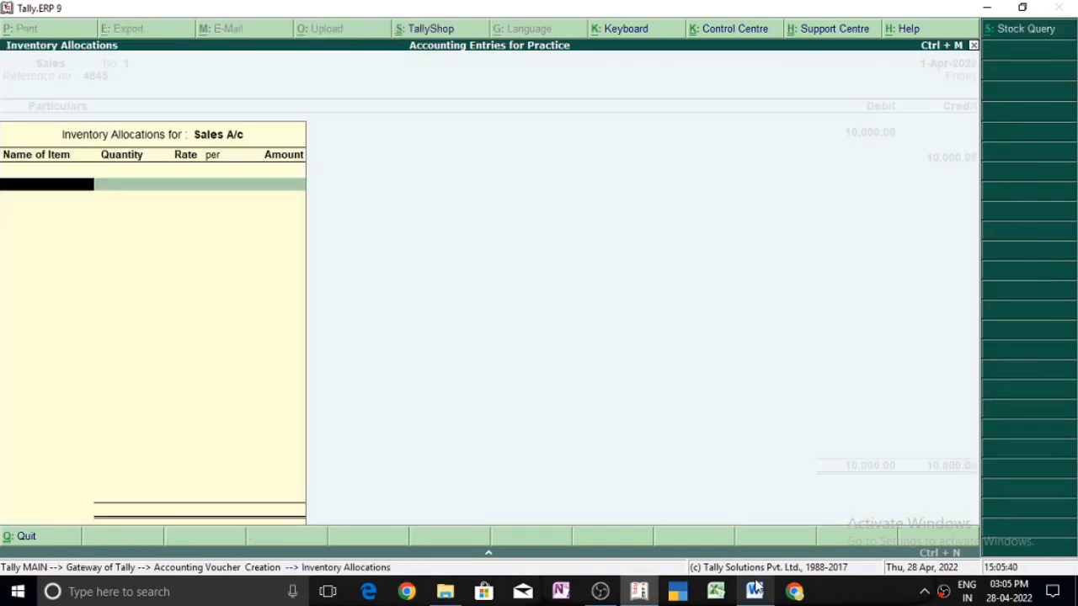
# Step: Skip the inventory allocations for Sales A/c, save the voucher with a blank narration, and switch to the Word document
pyautogui.press('Escape')
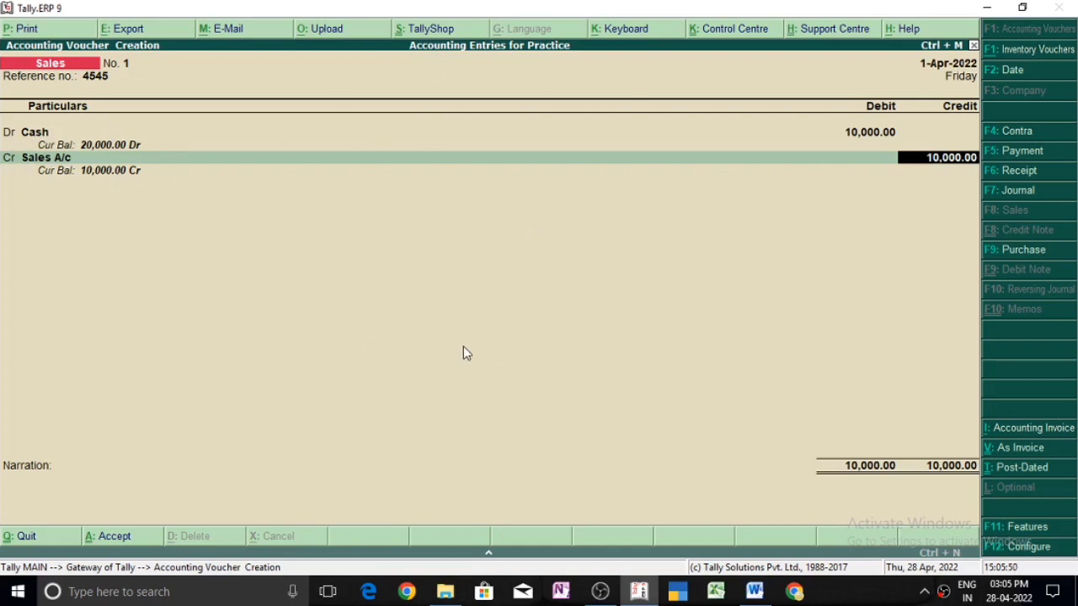
pyautogui.press('Return')
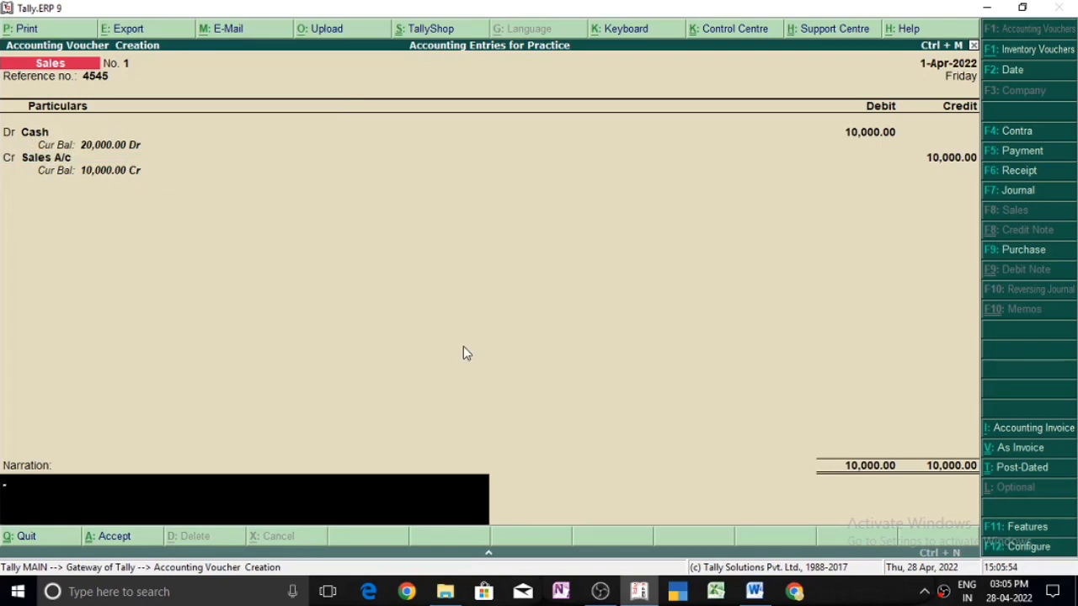
pyautogui.press('Return')
pyautogui.press('Return')
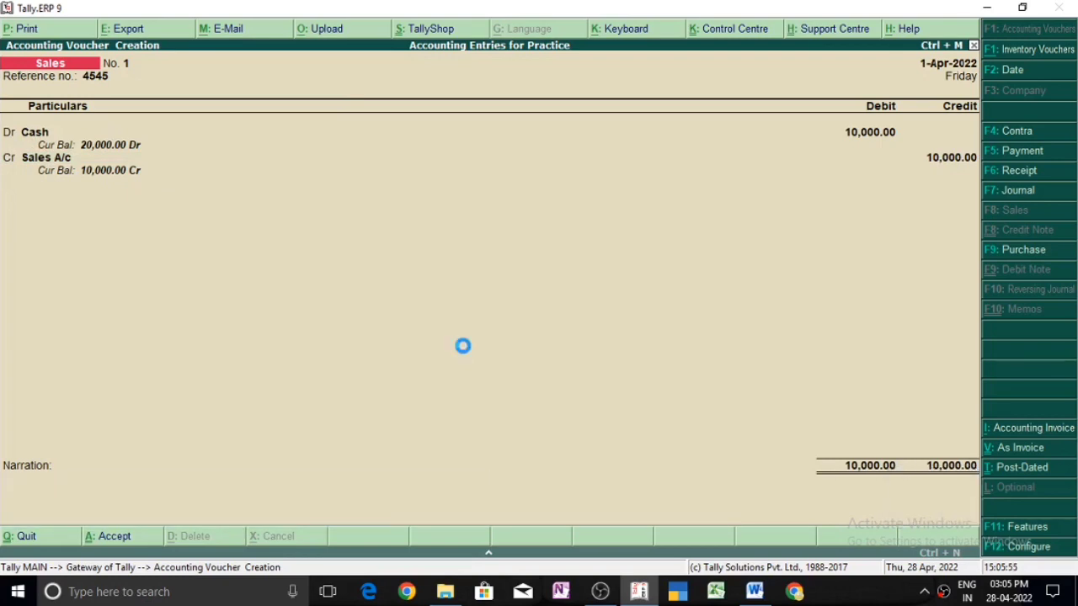
pyautogui.hotkey('alt', 'Tab')
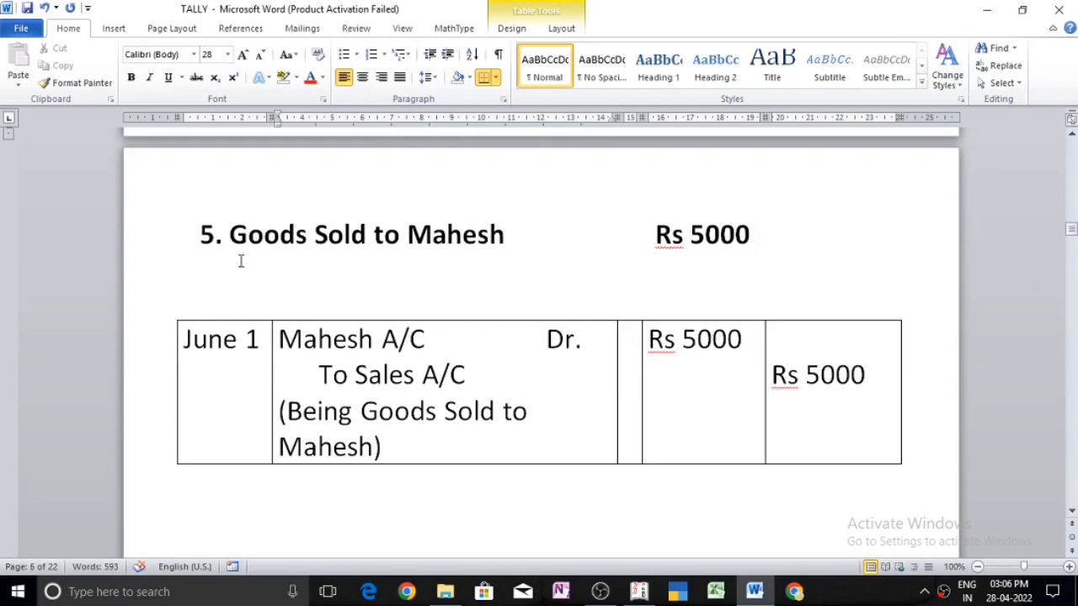